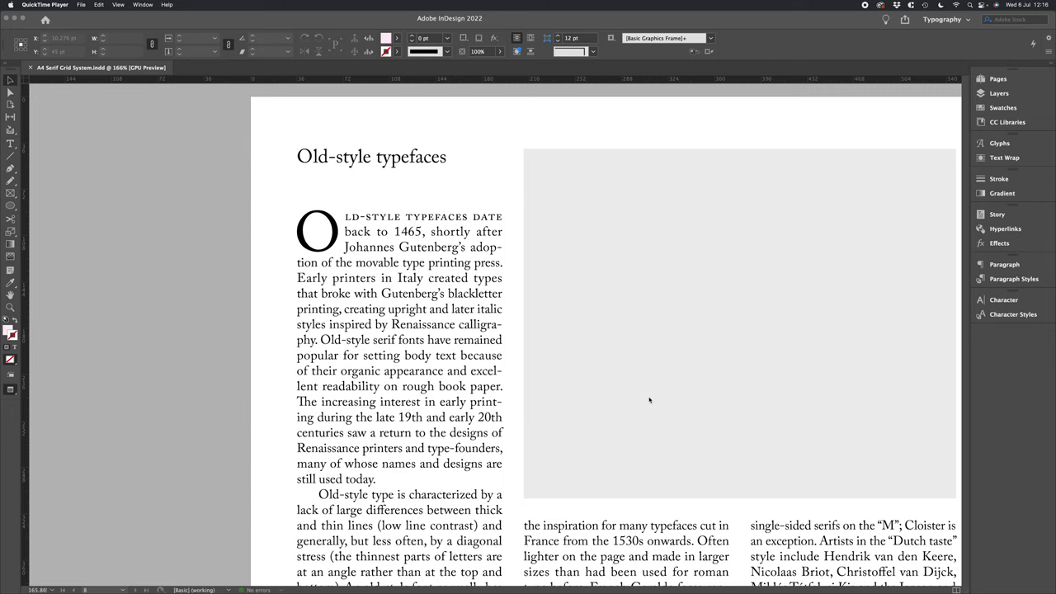
- Zoom in on the Old-style typefaces page
scroll(648, 401, "down", 15)
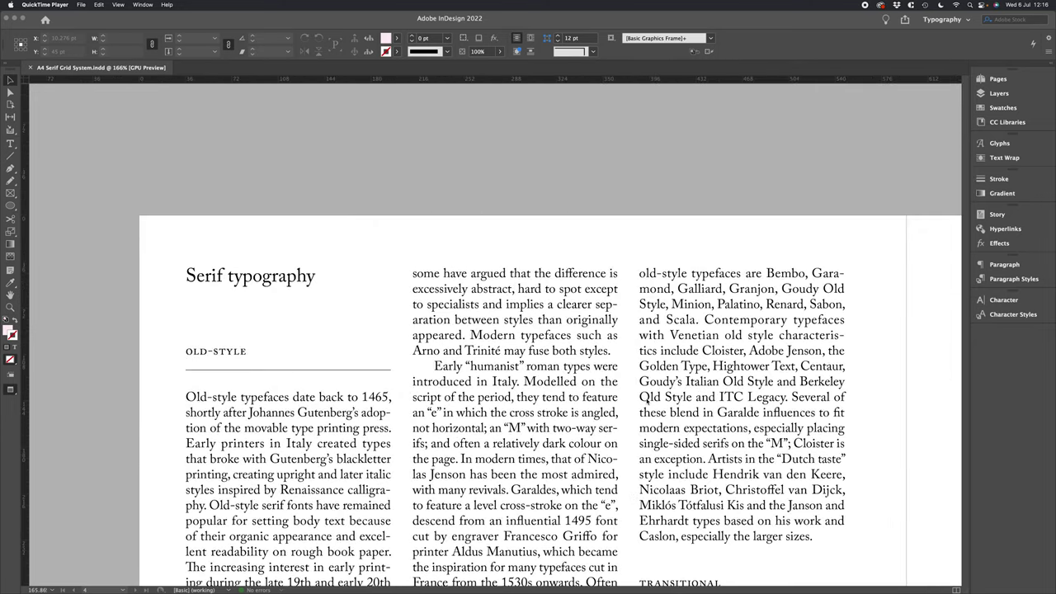
left_click(620, 366)
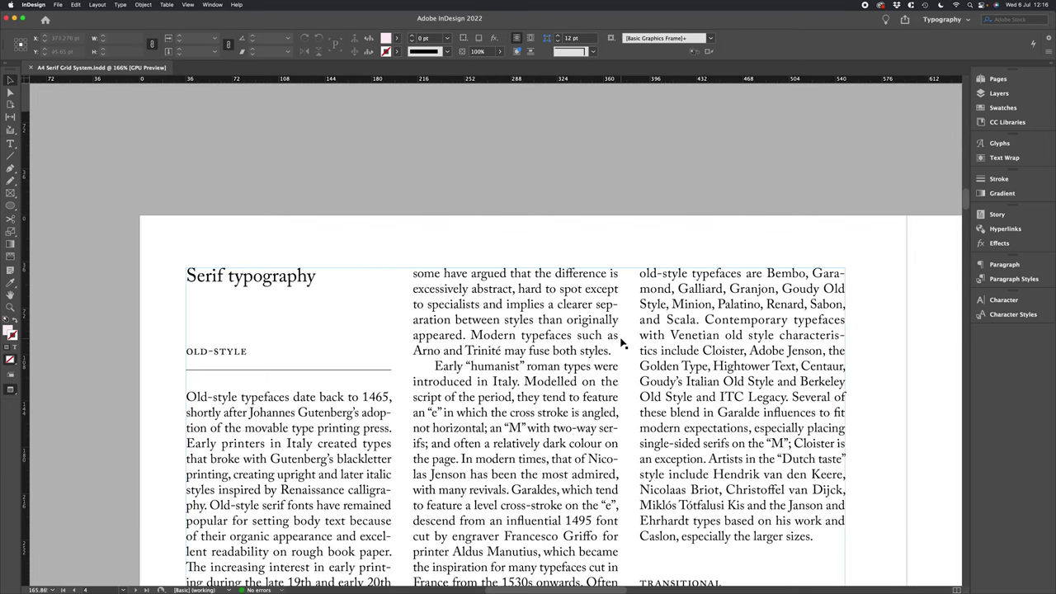
key("super+0")
scroll(715, 240, "up", 20)
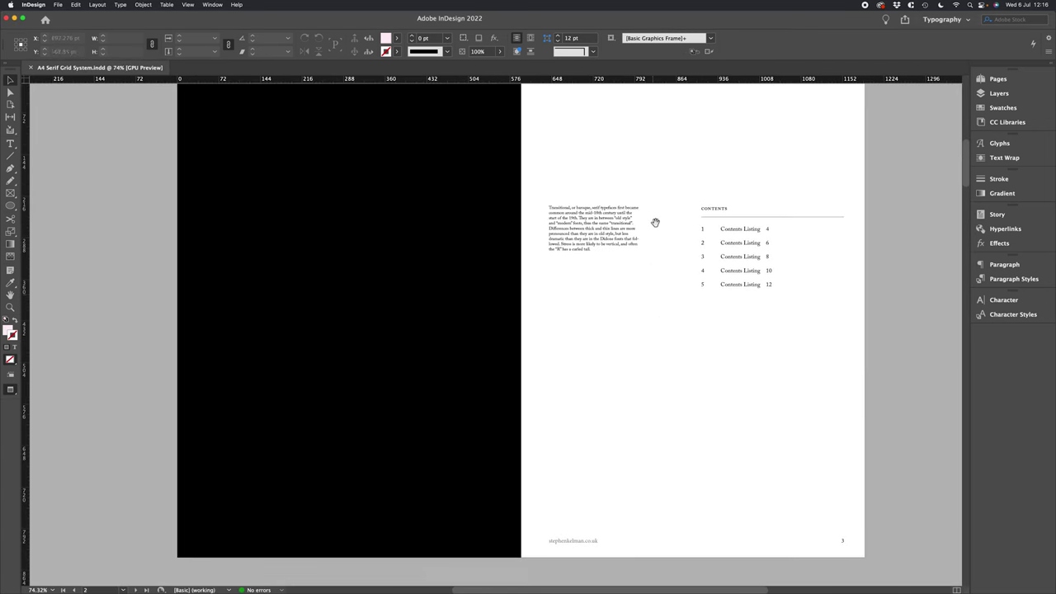
scroll(630, 395, "up", 3)
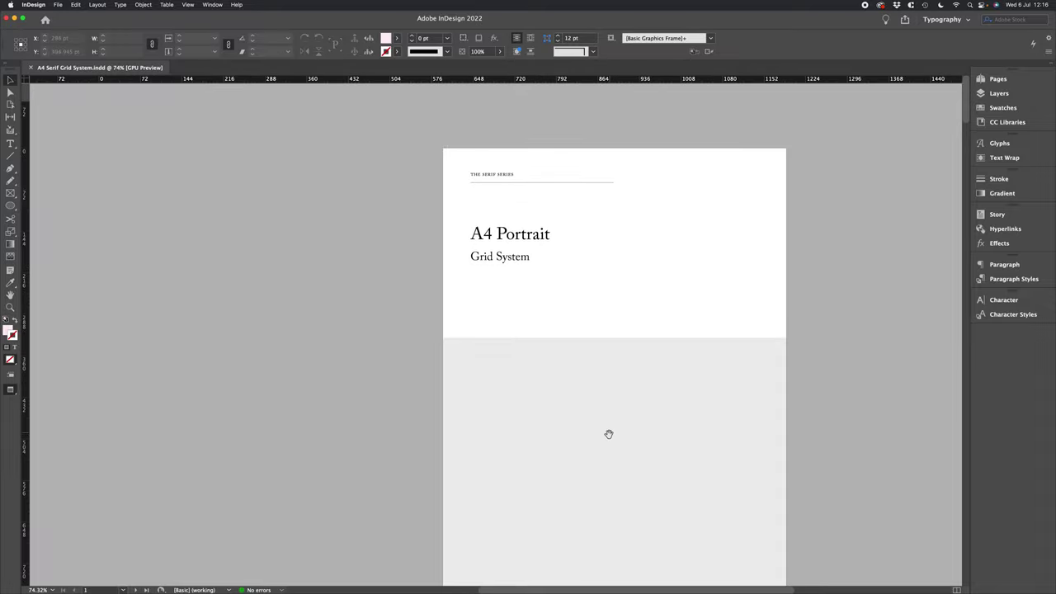
scroll(599, 448, "down", 5)
scroll(627, 330, "down", 10)
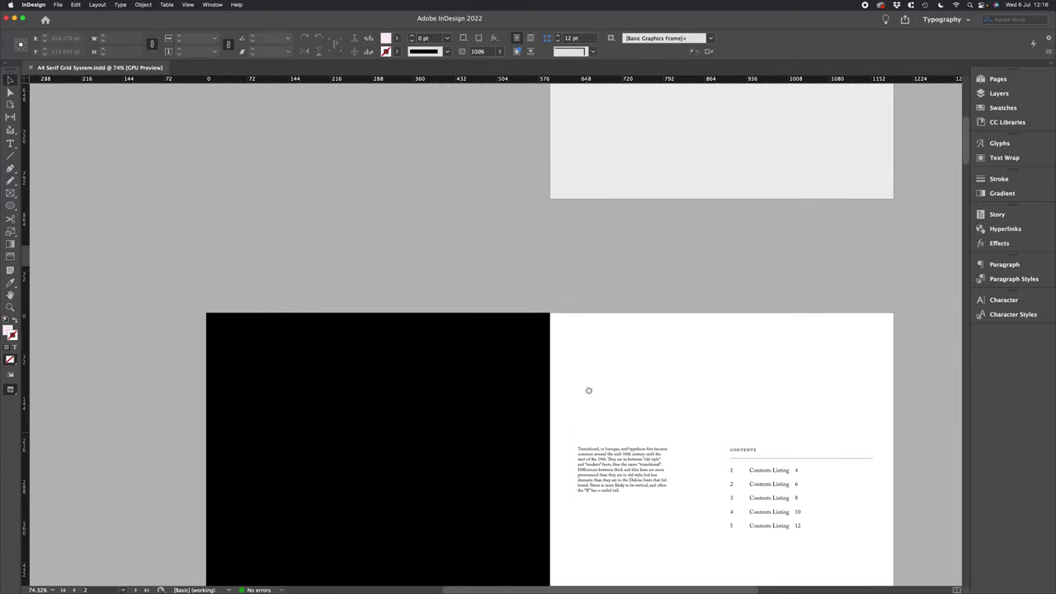
scroll(593, 448, "down", 10)
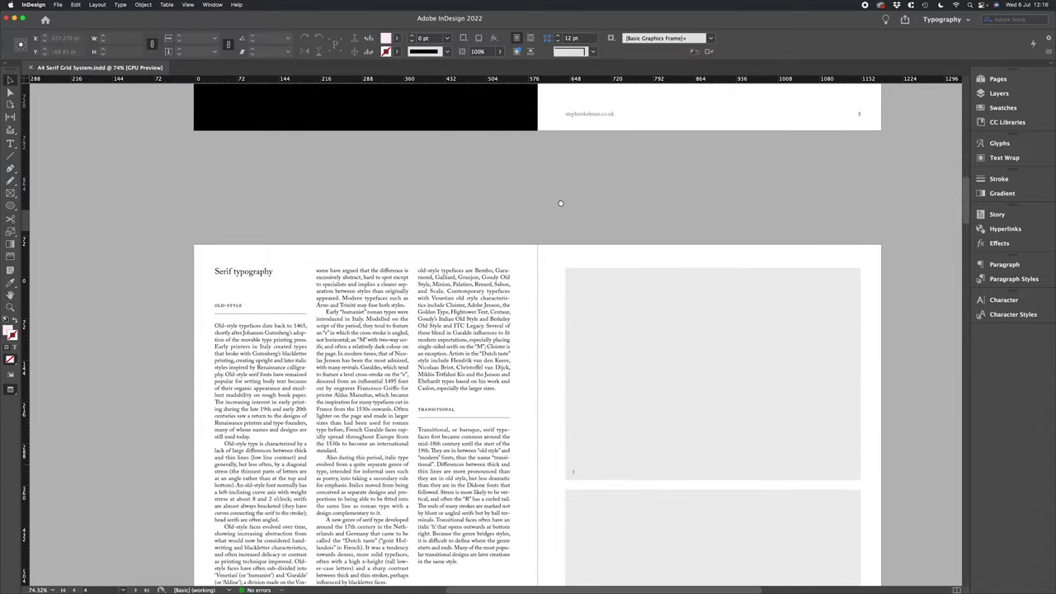
scroll(546, 312, "down", 8)
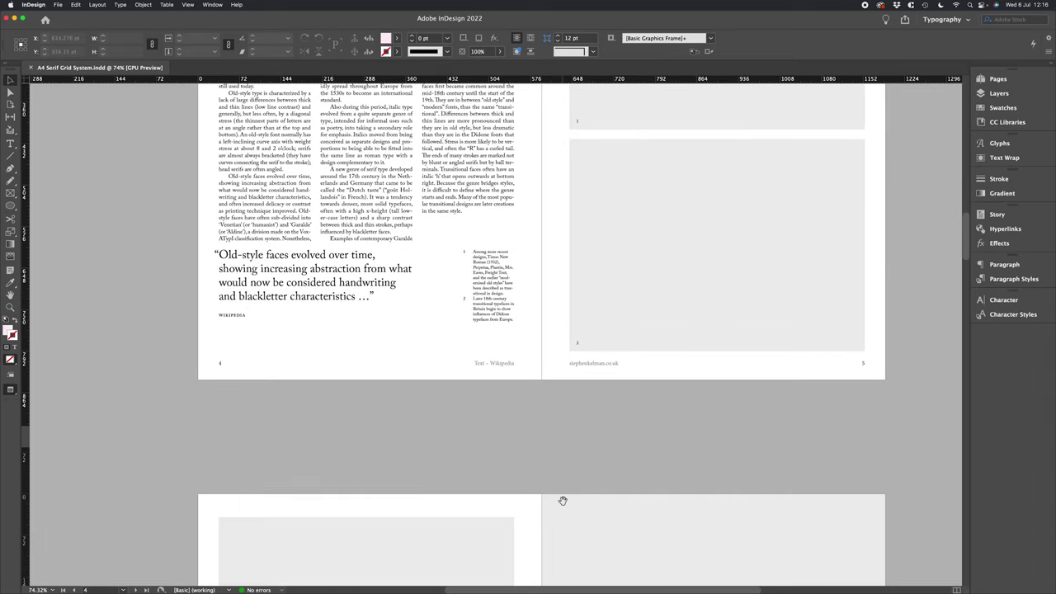
scroll(549, 454, "down", 5)
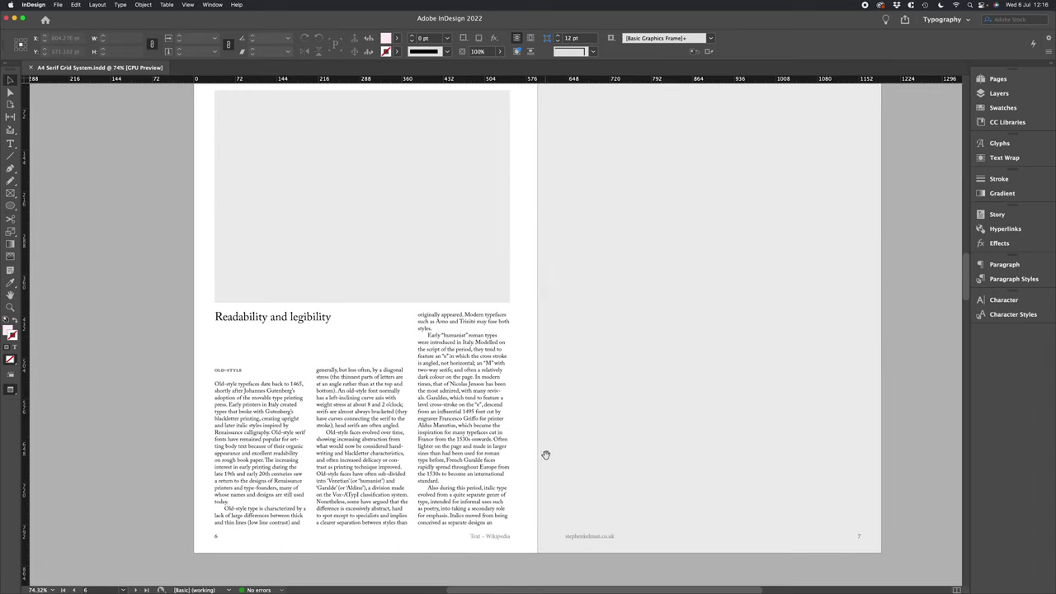
scroll(547, 455, "down", 4)
scroll(585, 310, "down", 3)
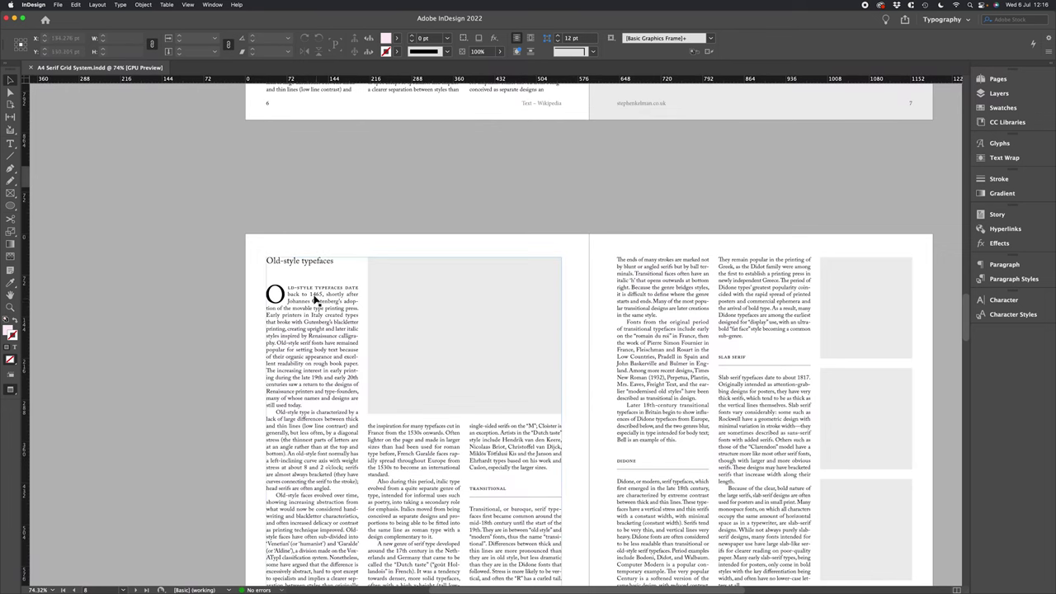
key("z")
left_click(324, 274)
mouse_move(363, 325)
left_mouse_down()
mouse_move(313, 306)
mouse_move(375, 332)
left_mouse_up()
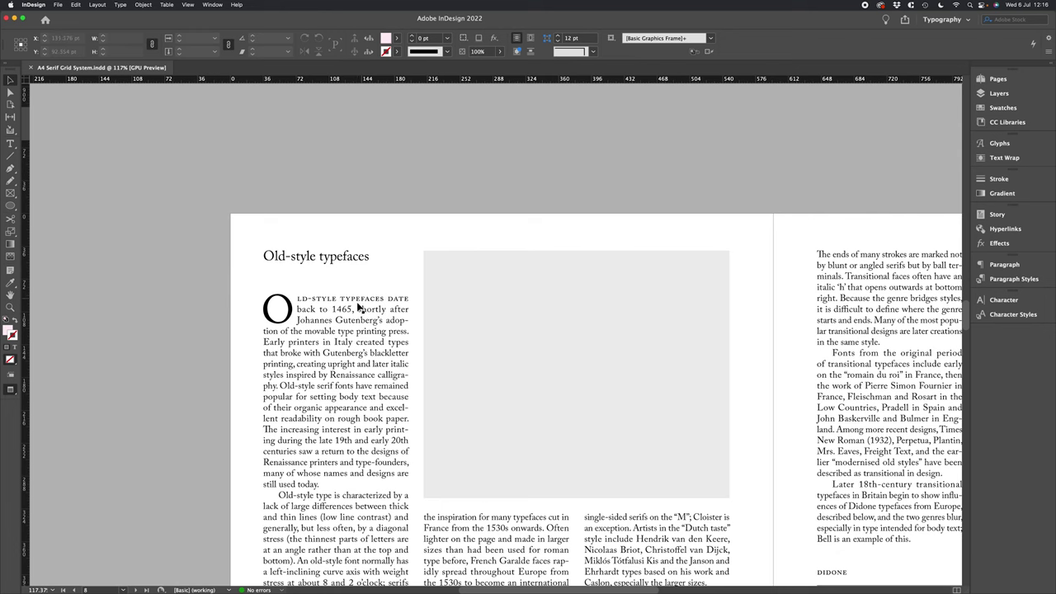
- Select the opening paragraph's body lines from "with Gutenberg's" to "readability on"
left_click(342, 320)
double_click(340, 313)
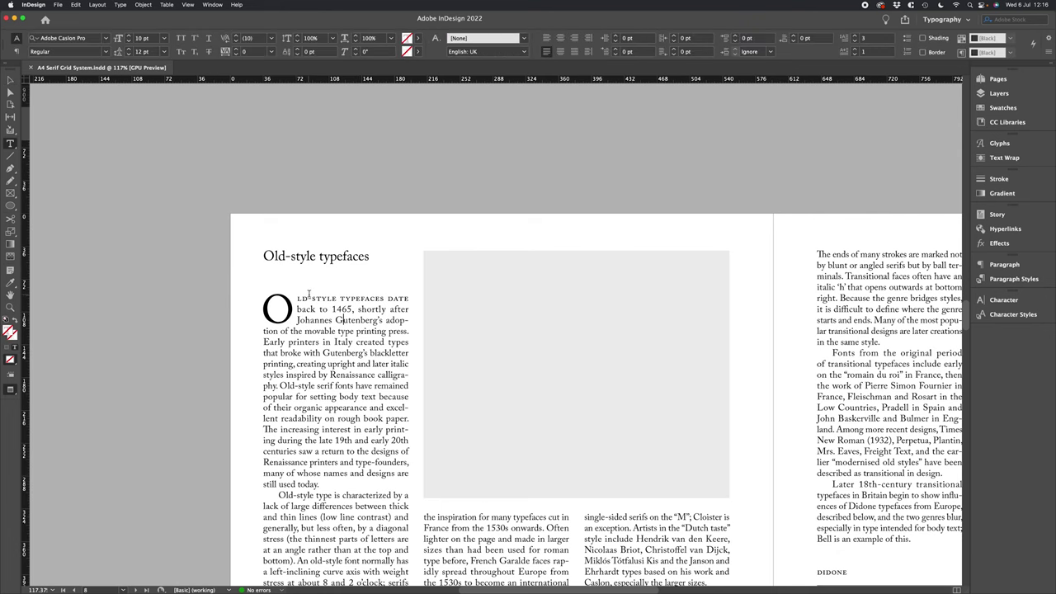
double_click(313, 297)
left_click_drag(312, 353, 327, 416)
left_click(277, 308)
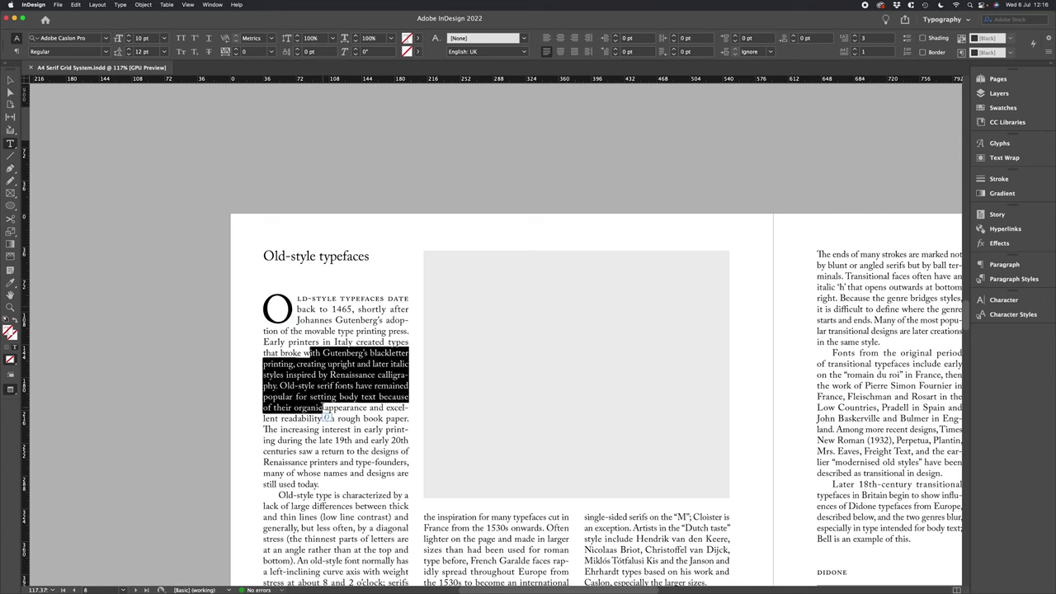
left_click_drag(295, 312, 273, 312)
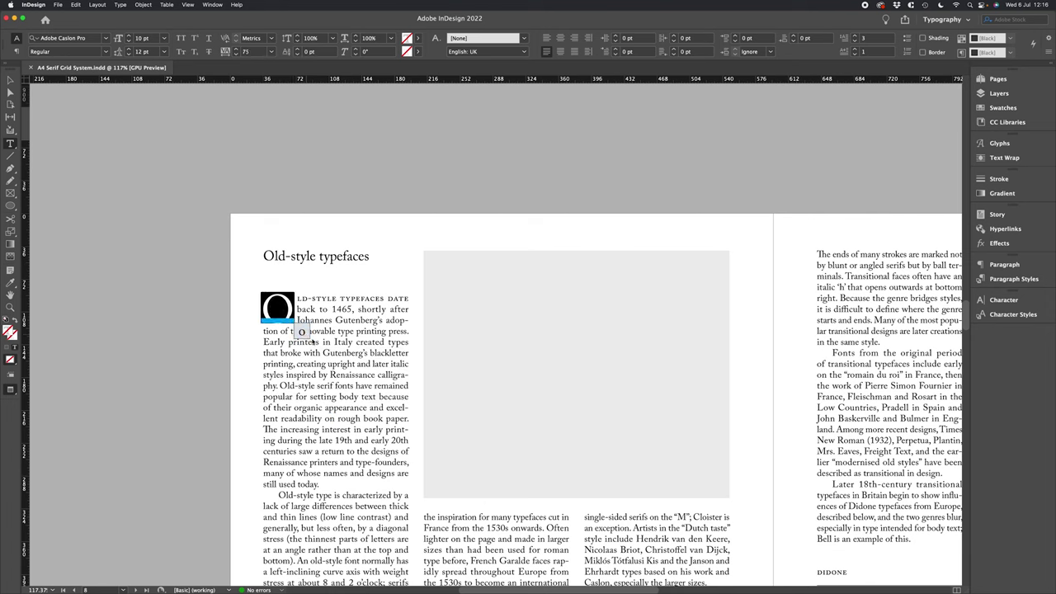
left_click_drag(317, 363, 339, 409)
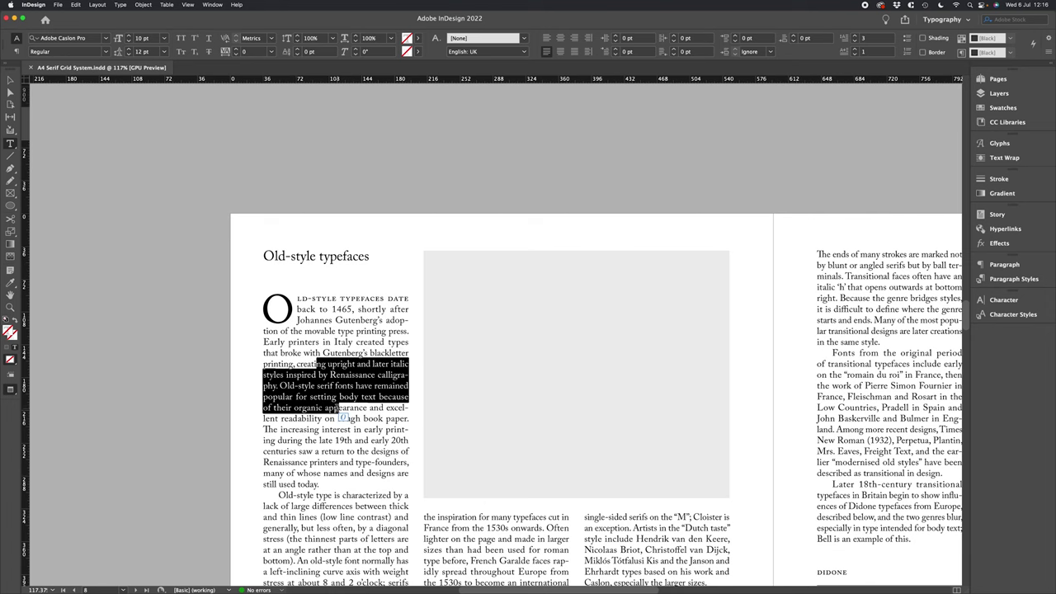
left_click_drag(310, 354, 337, 420)
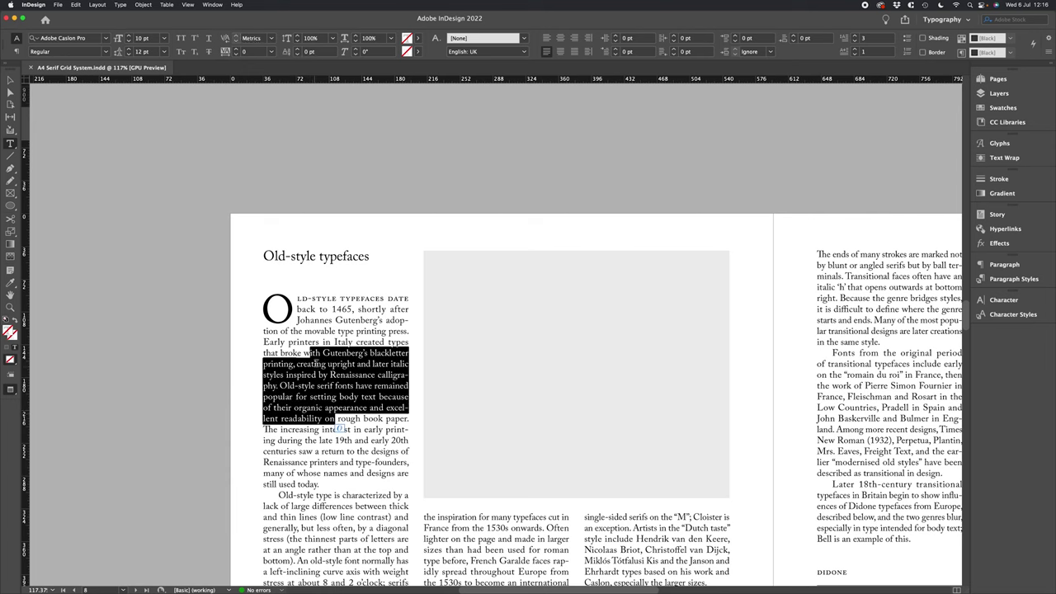
- Create a character style named 'New Drop Caps Character Style' from the Character Styles panel menu
left_click(983, 314)
left_click(962, 295)
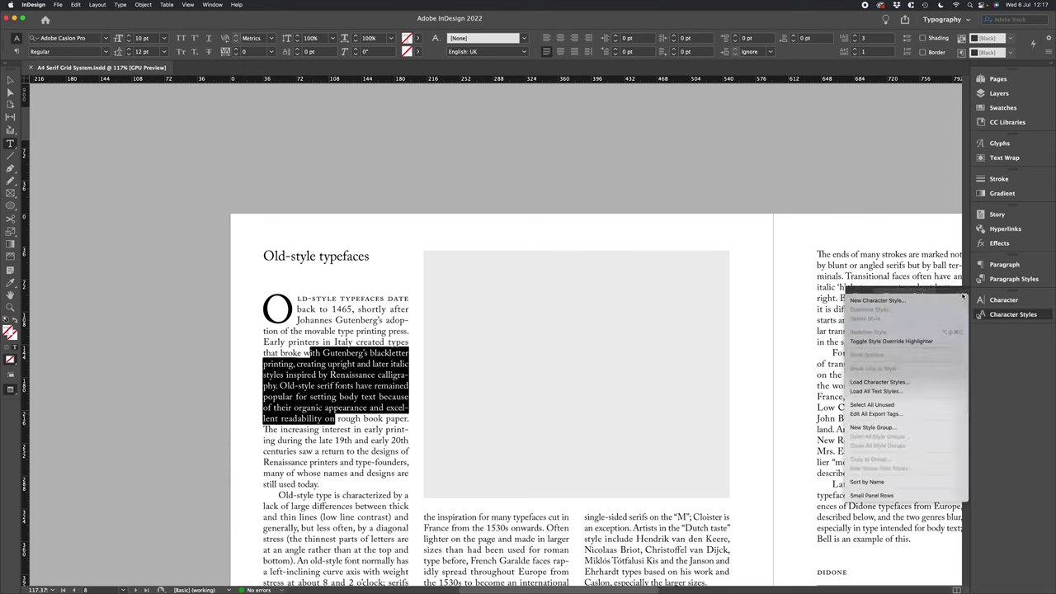
left_click(877, 300)
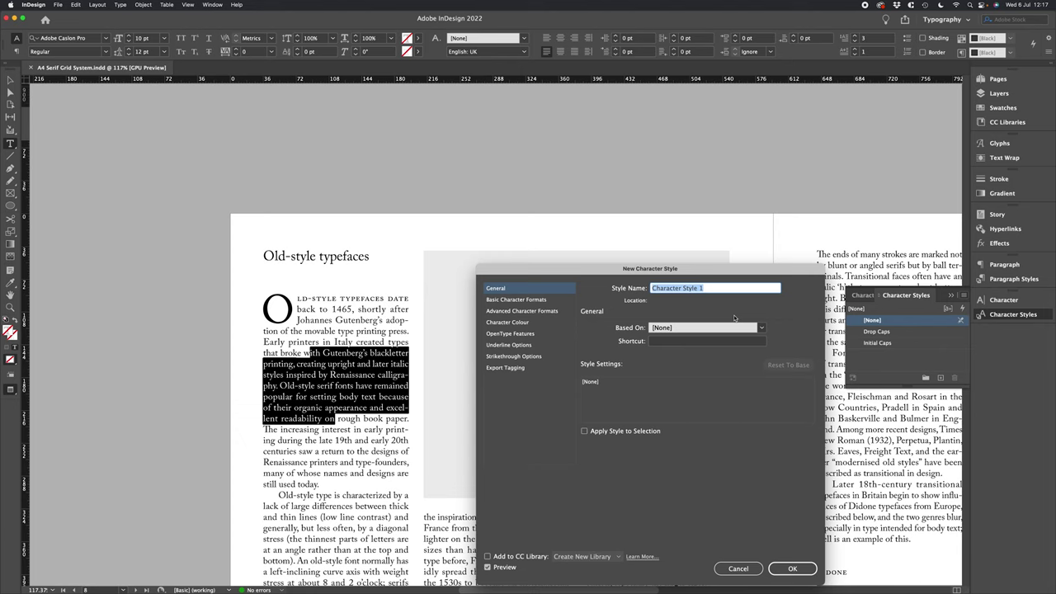
type("New Drop Caps Character Style")
key("Return")
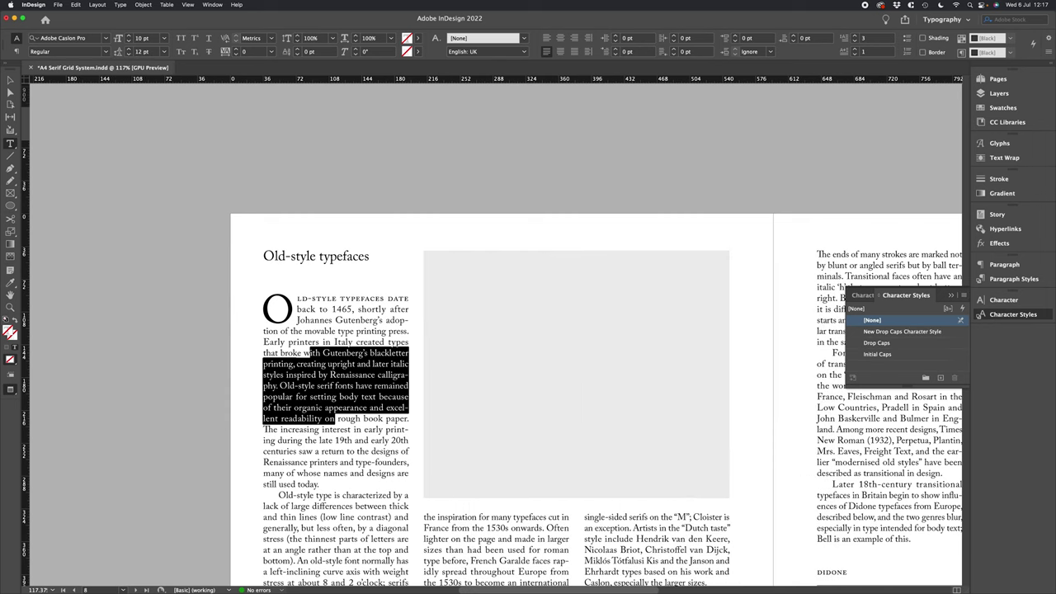
- Select text in the opening paragraph and apply the 10/12 Serif Justified paragraph style
left_click(389, 335)
left_click_drag(357, 331, 360, 363)
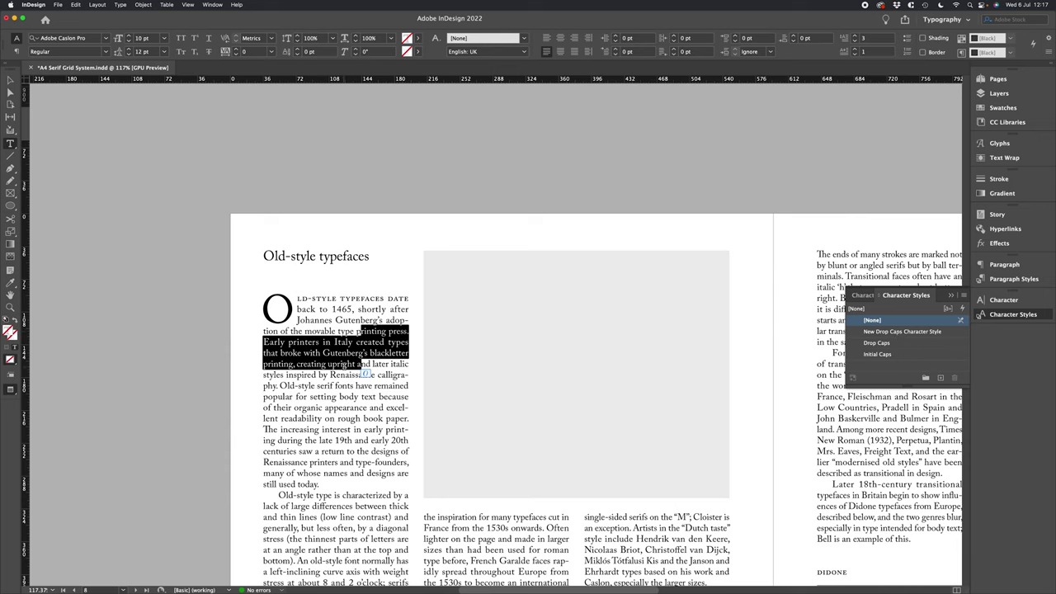
left_click_drag(323, 342, 334, 390)
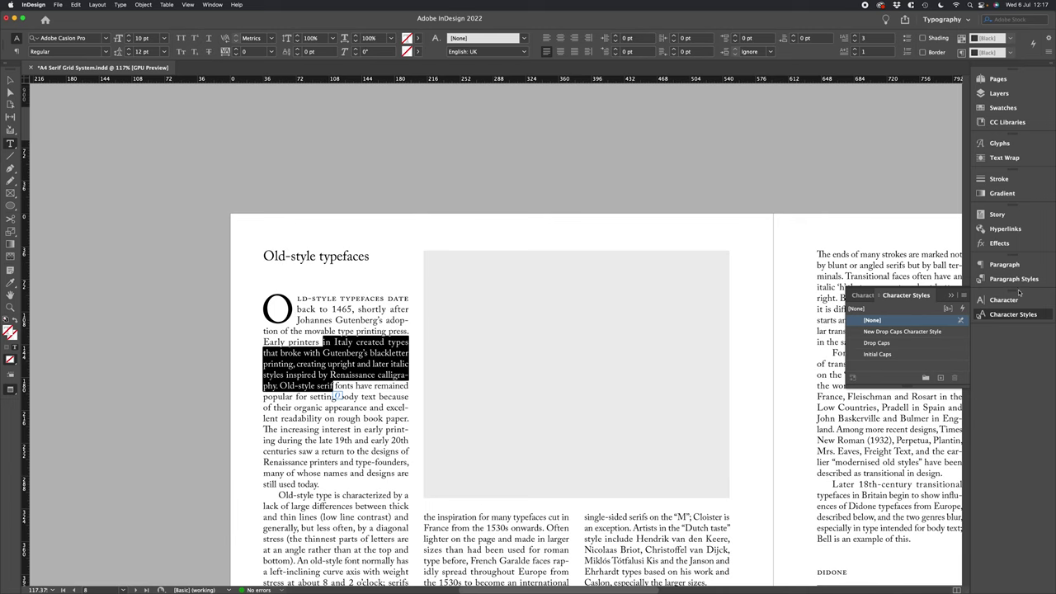
key("super+F11")
left_click_drag(965, 342, 965, 532)
left_click(890, 399)
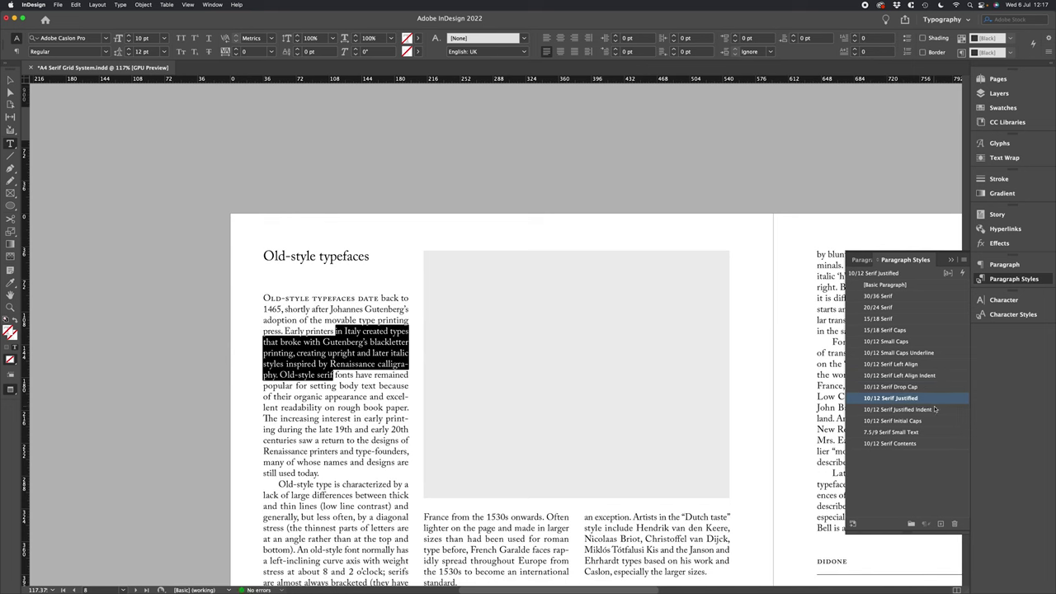
left_click(863, 399)
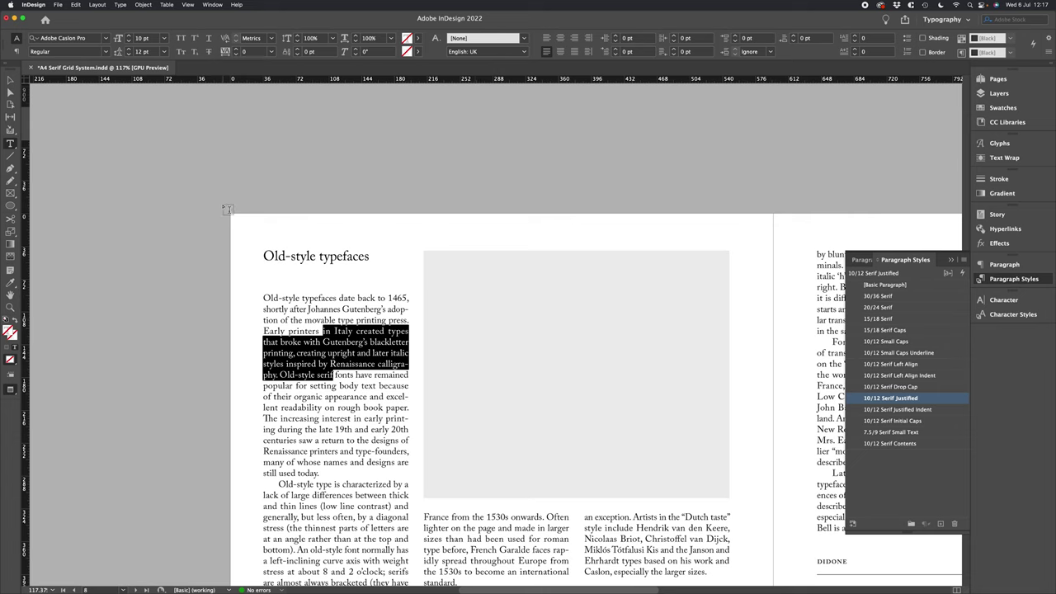
- Duplicate 10/12 Serif Justified and name the copy '10/12 New Drop Cap Paragraph Style'
left_click(144, 252)
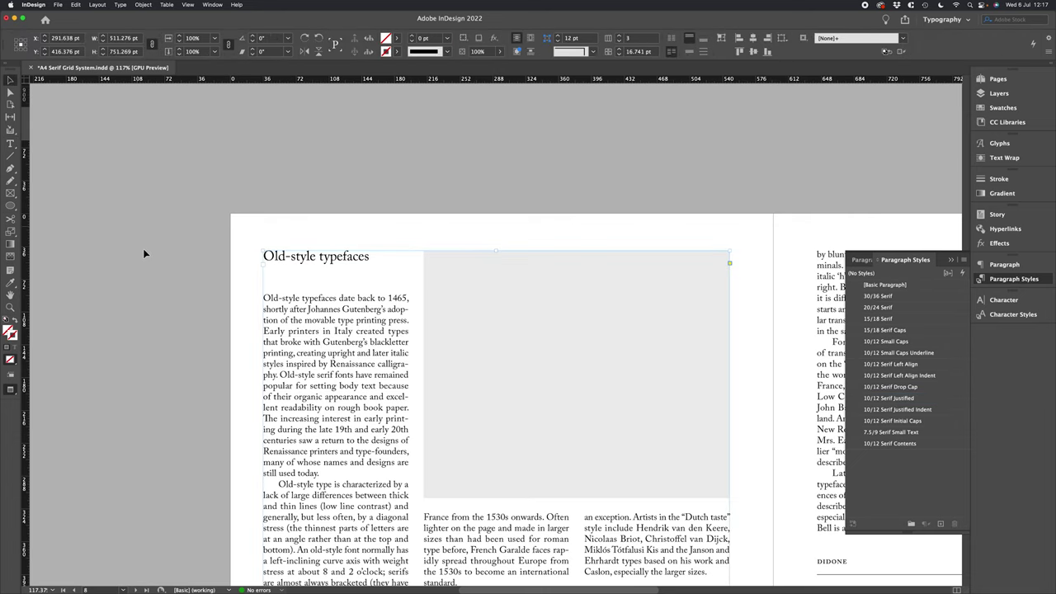
left_click(323, 342)
left_click_drag(323, 342, 334, 394)
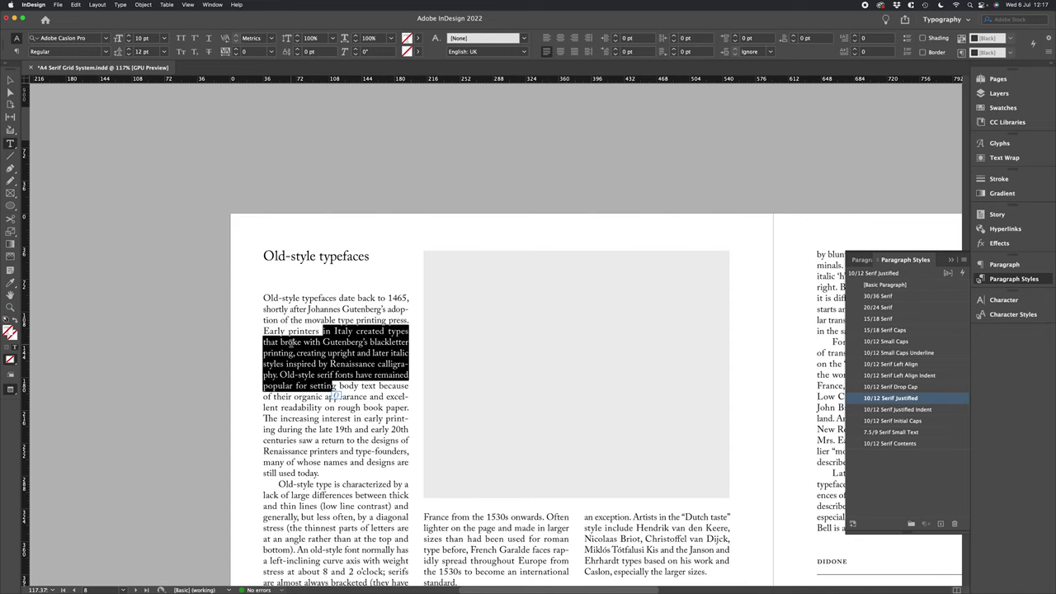
right_click(872, 400)
left_click(877, 417)
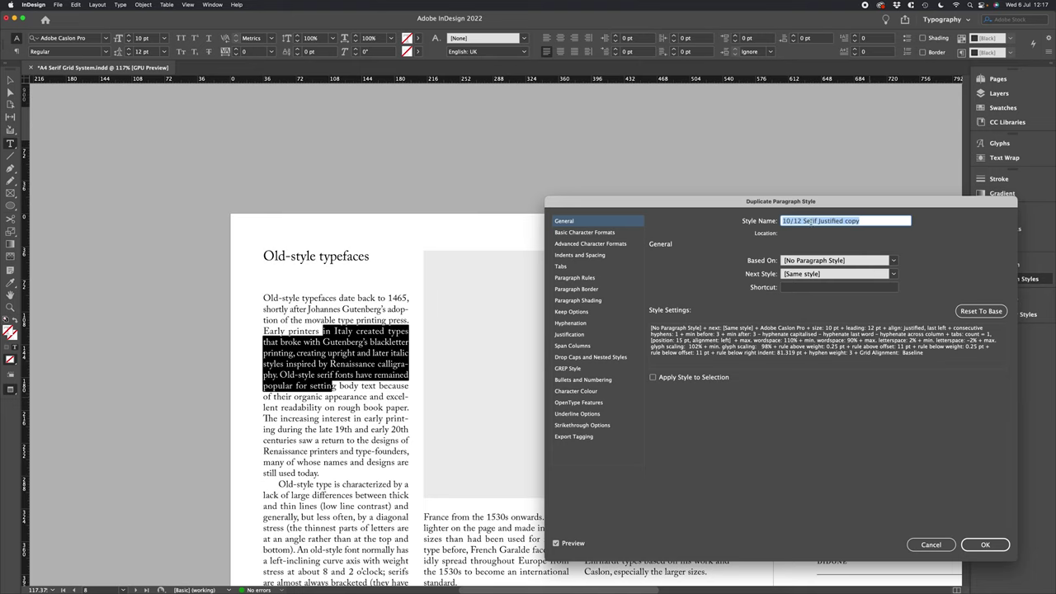
double_click(809, 221)
left_click(872, 221, "shift")
type("New")
type(" Drop Cap Pa")
type("ragra")
key("BackSpace")
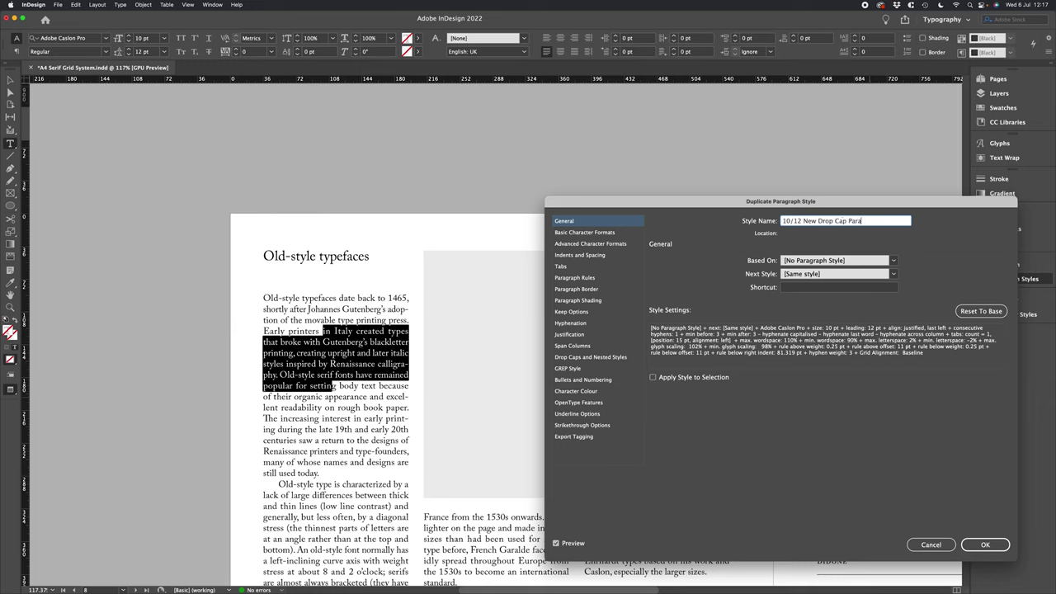
type("graph Style")
key("Return")
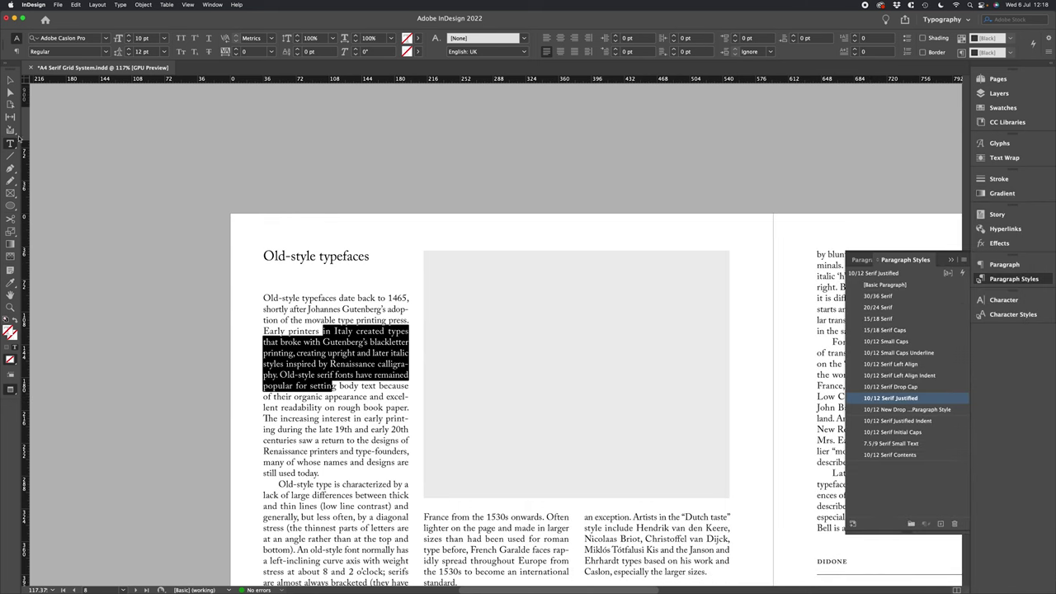
- Apply 10/12 New Drop Cap Paragraph Style to the opening paragraph
left_click(90, 165)
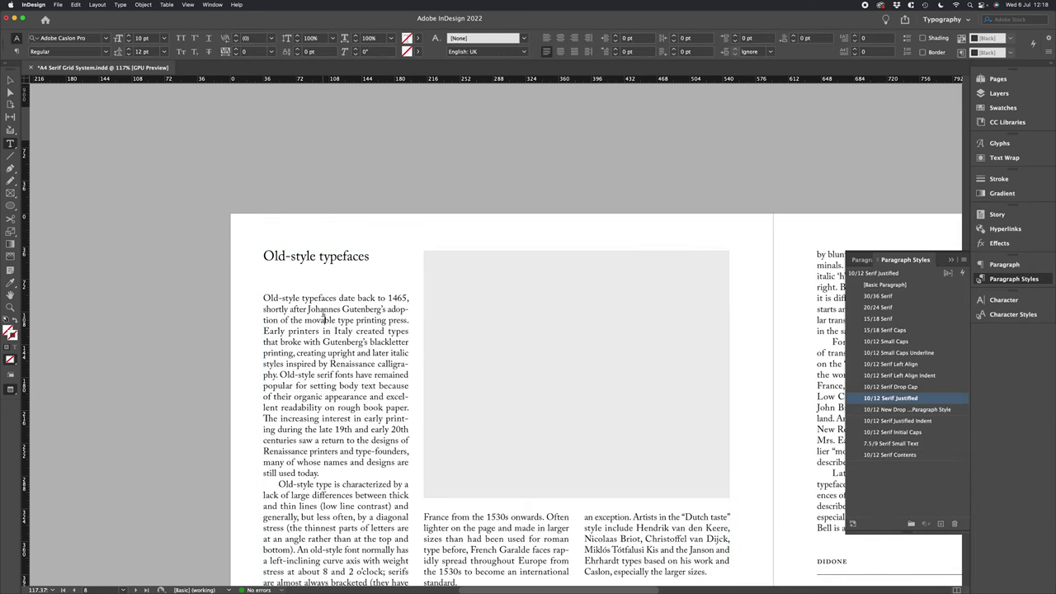
left_click_drag(324, 320, 323, 418)
left_click(903, 409)
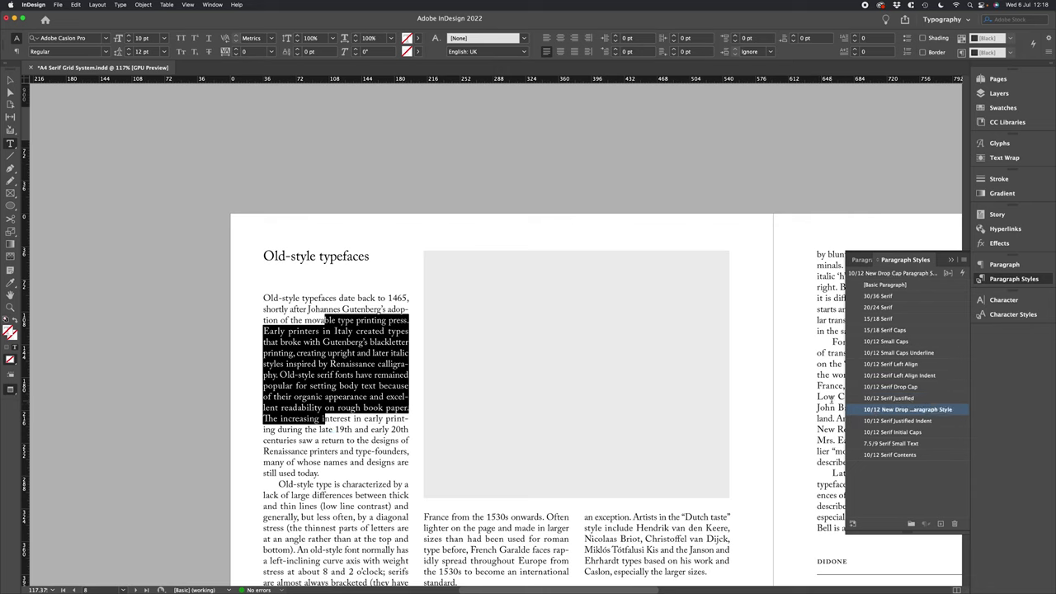
- Give the style a 3-line, 1-character drop cap using New Drop Caps Character Style
double_click(862, 410)
left_click_drag(766, 207, 694, 204)
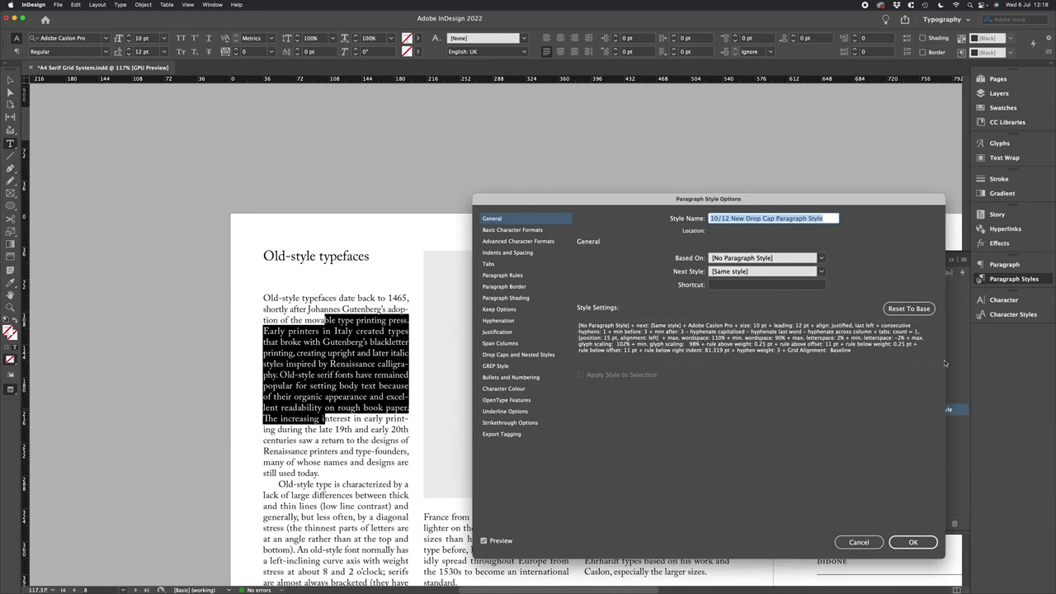
left_click(528, 355)
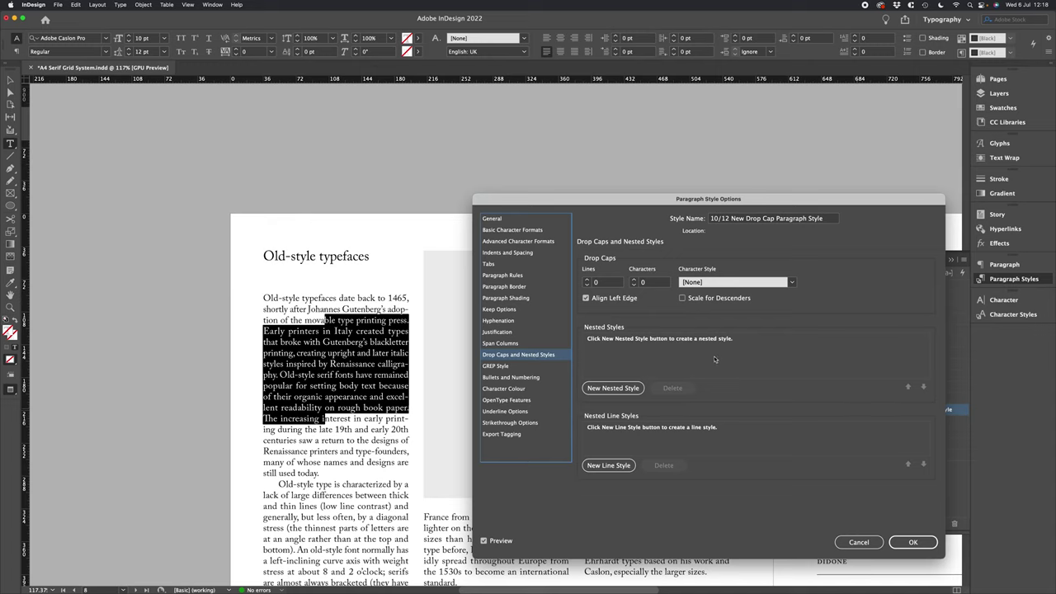
left_click(587, 279)
left_click(588, 280)
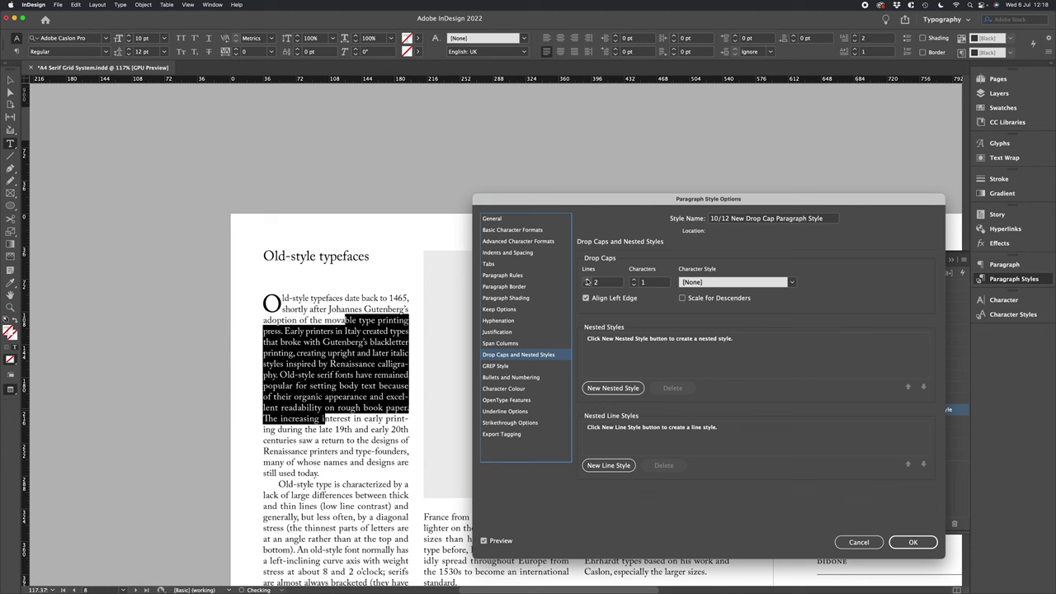
left_click(588, 279)
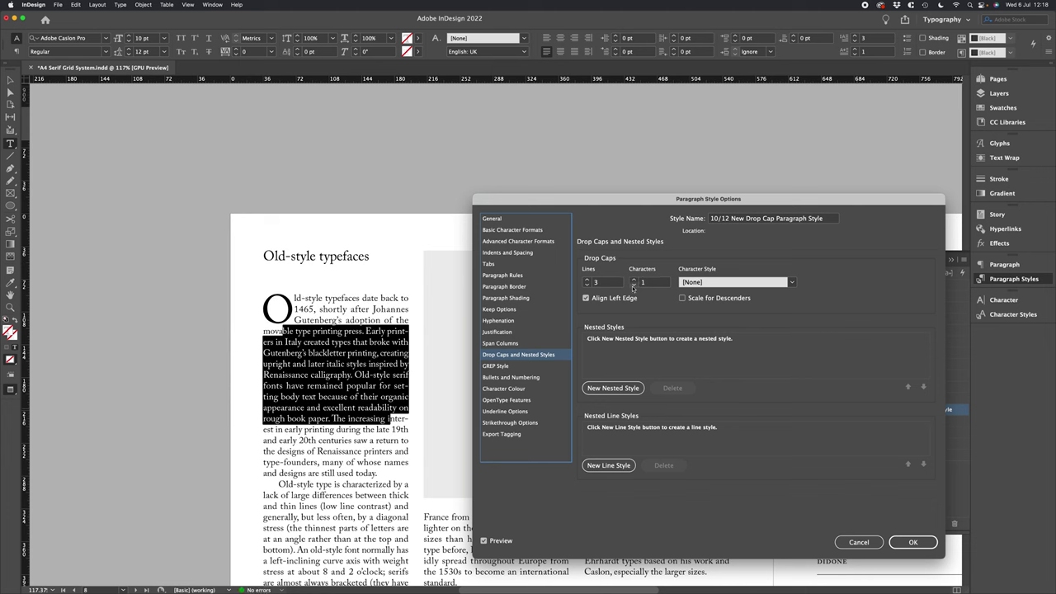
left_click(760, 284)
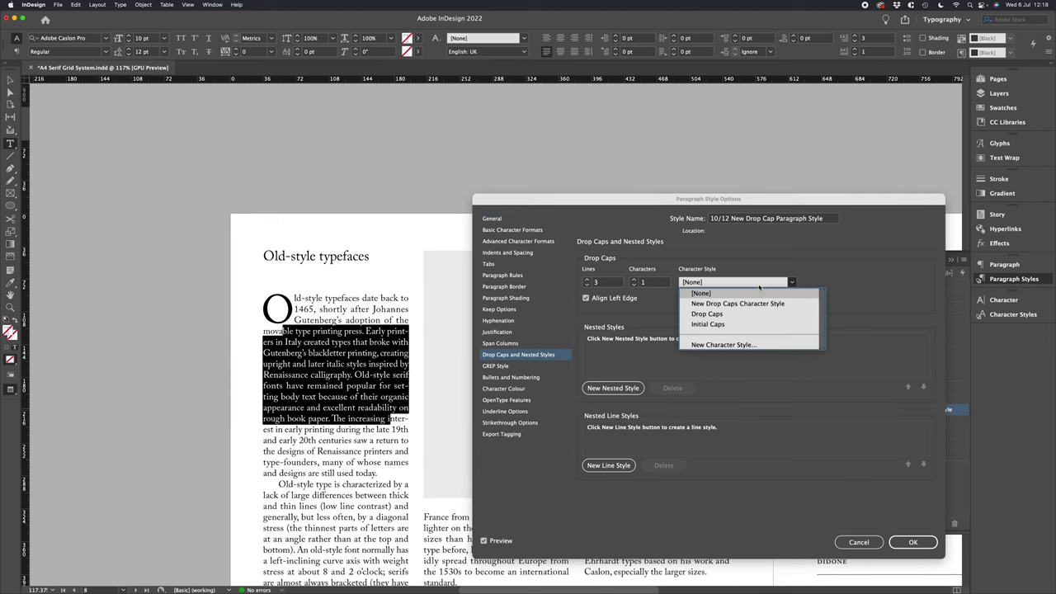
left_click(743, 304)
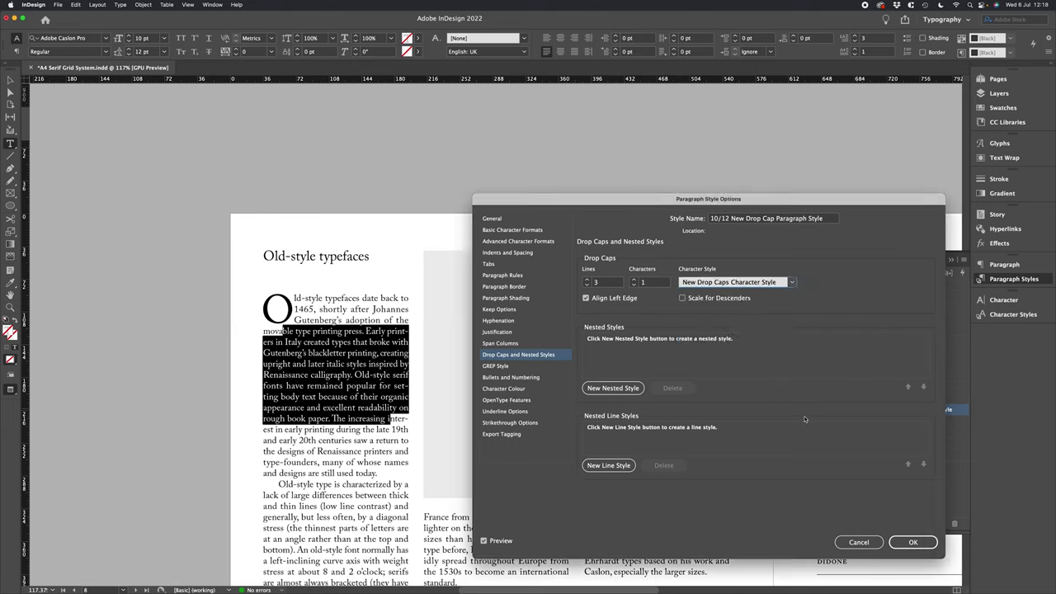
left_click(894, 537)
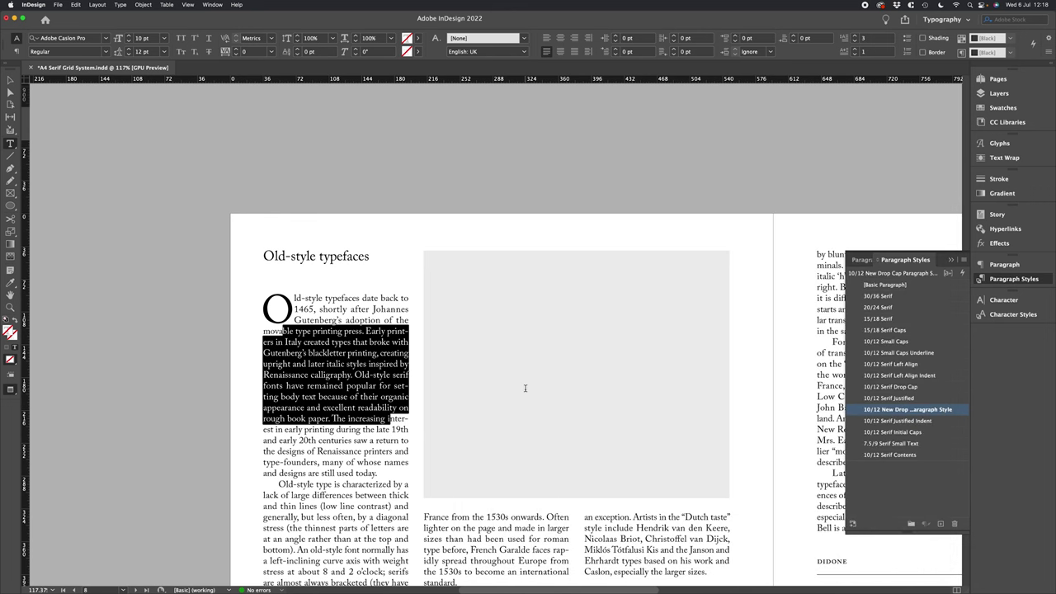
left_click(11, 80)
left_click(141, 208)
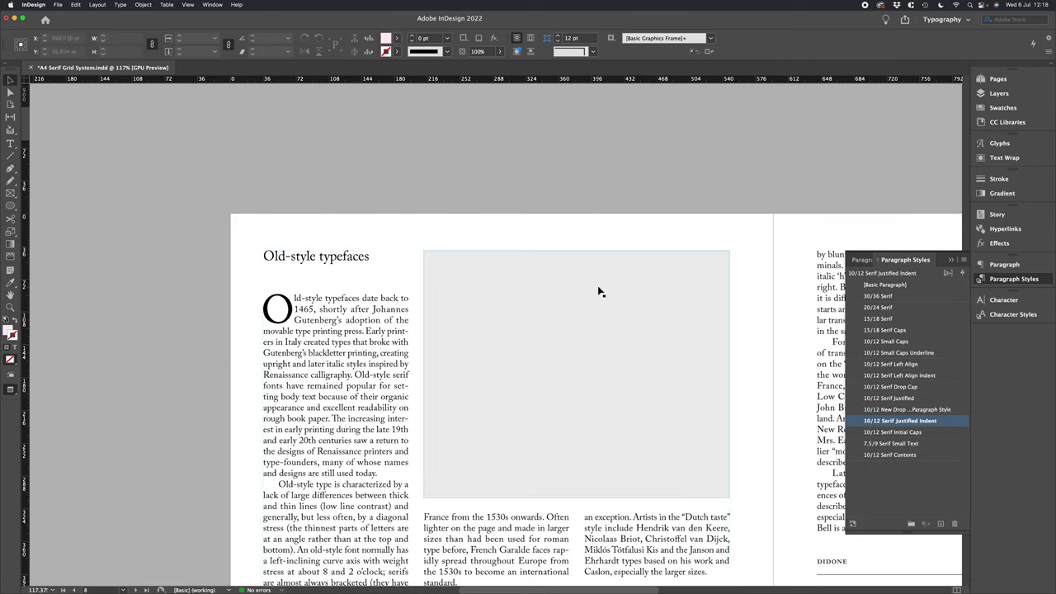
- Open the Basic Character Formats settings of New Drop Caps Character Style
left_click(993, 315)
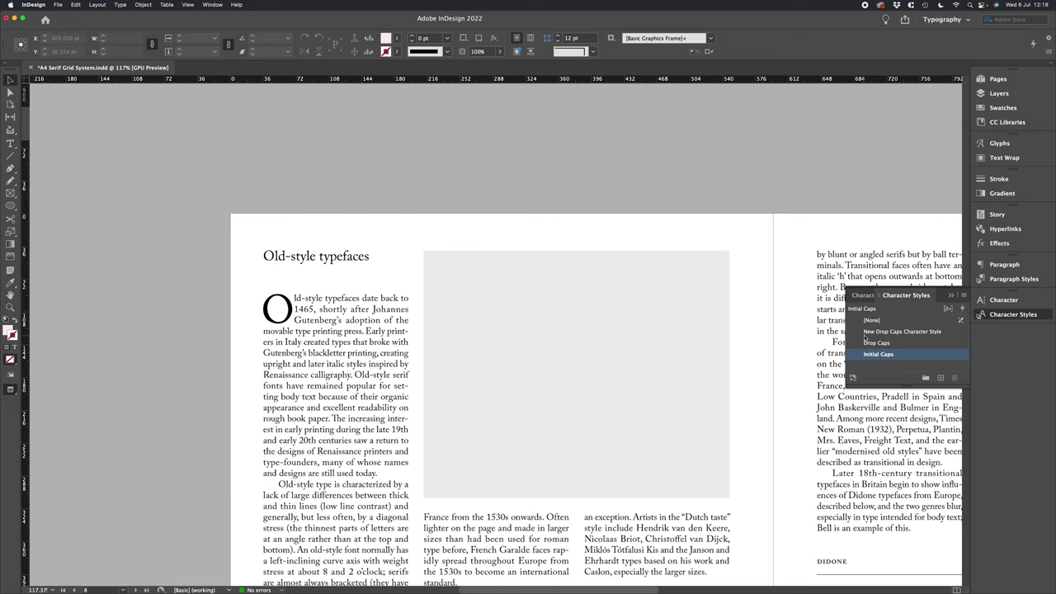
double_click(868, 332)
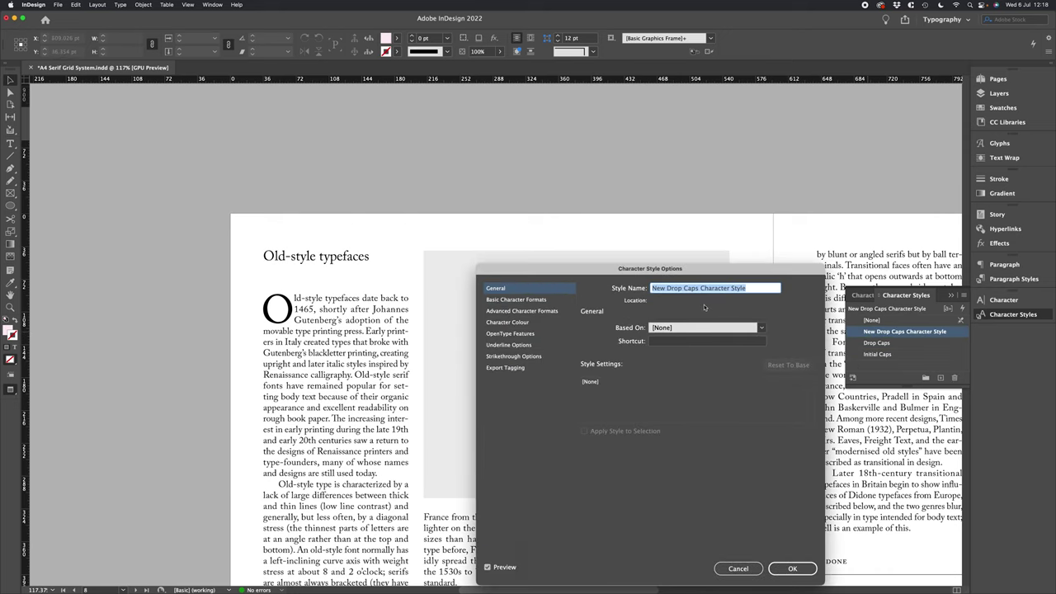
left_click_drag(627, 269, 633, 243)
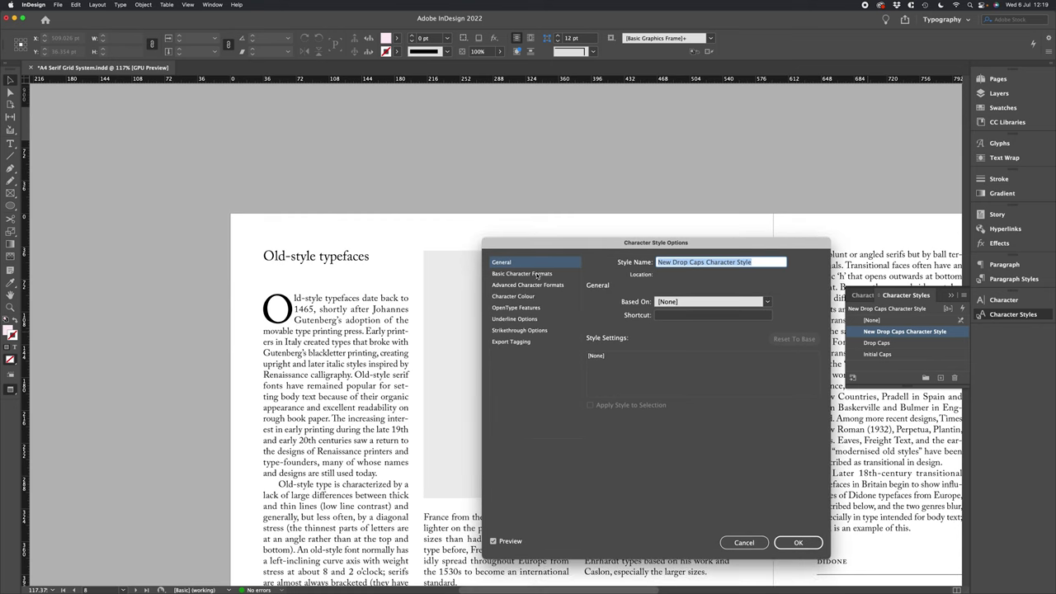
left_click(538, 275)
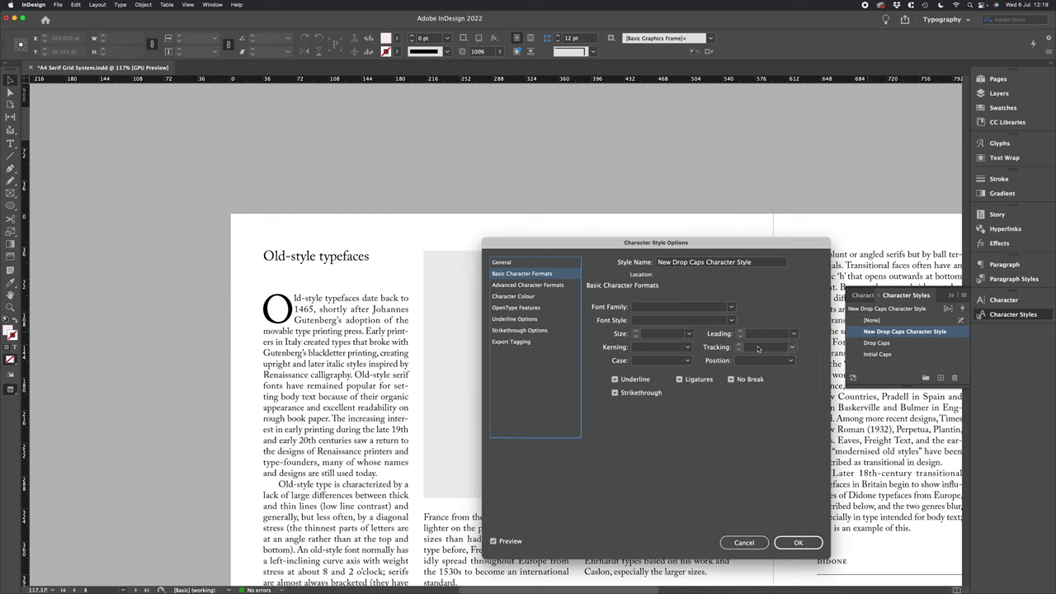
- Set the style's tracking to 50 and save the change
left_click(757, 346)
type("75")
key("Tab")
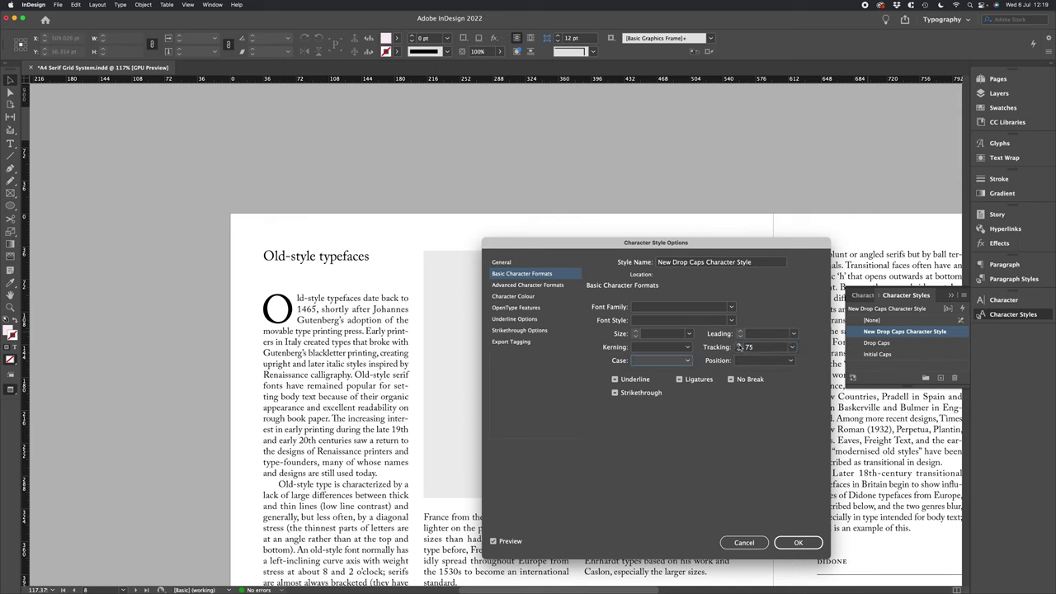
left_click(740, 345)
left_click(740, 345)
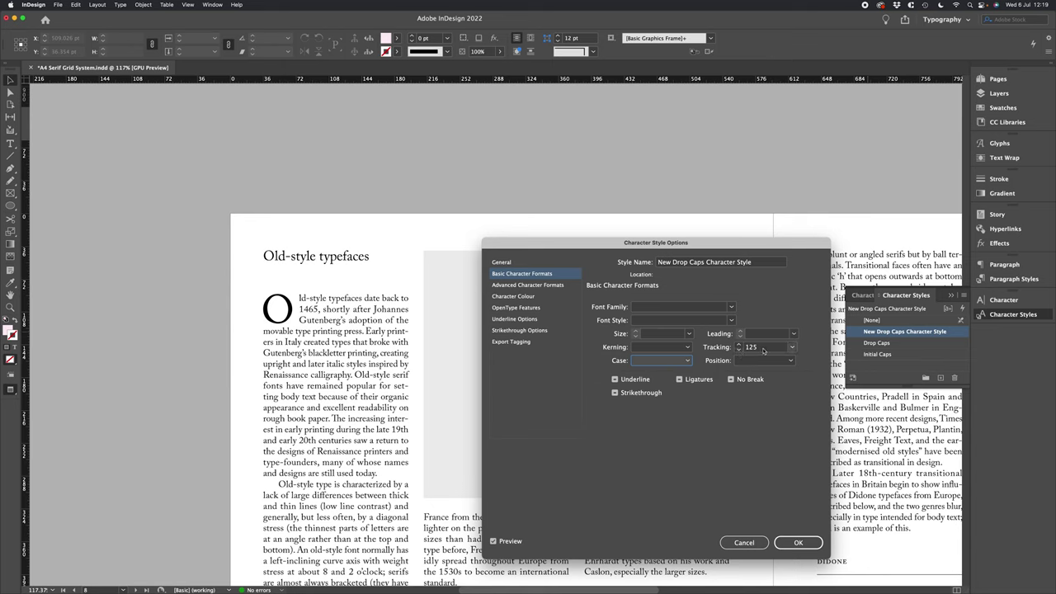
double_click(763, 347)
type("75")
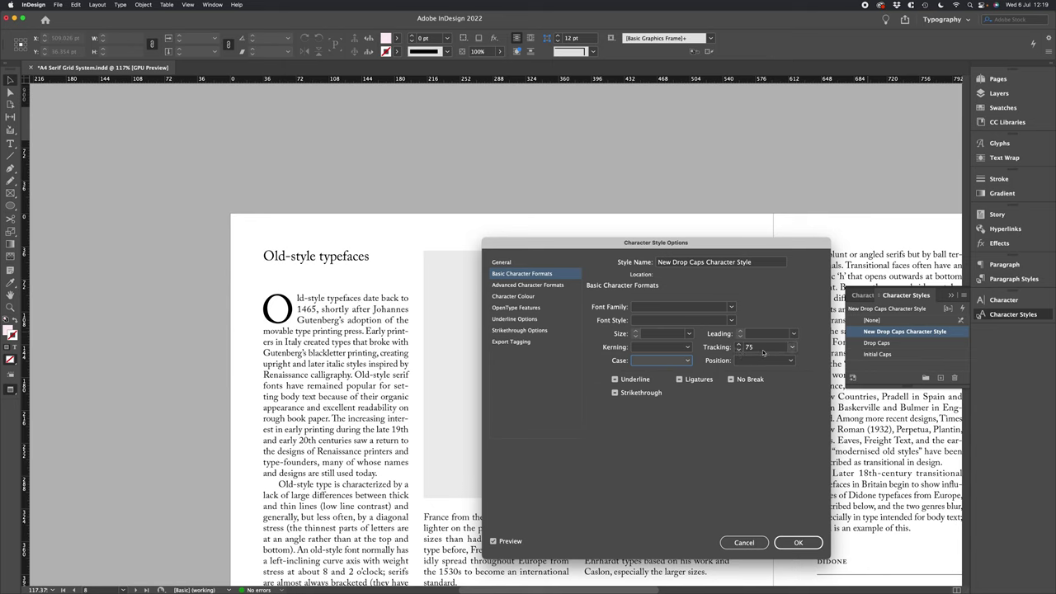
double_click(762, 347)
type("50")
key("Tab")
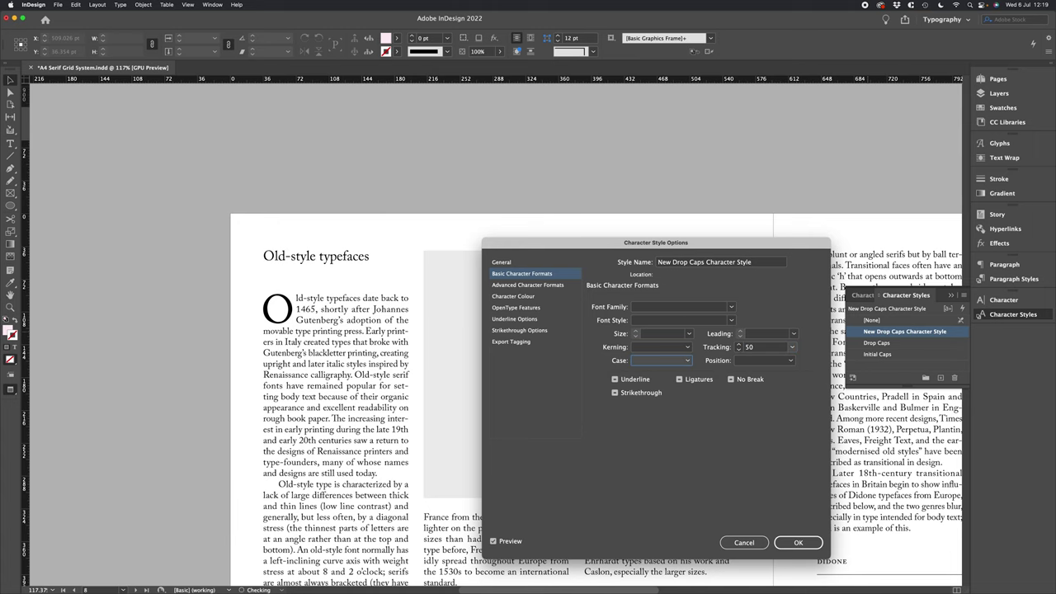
left_click(798, 541)
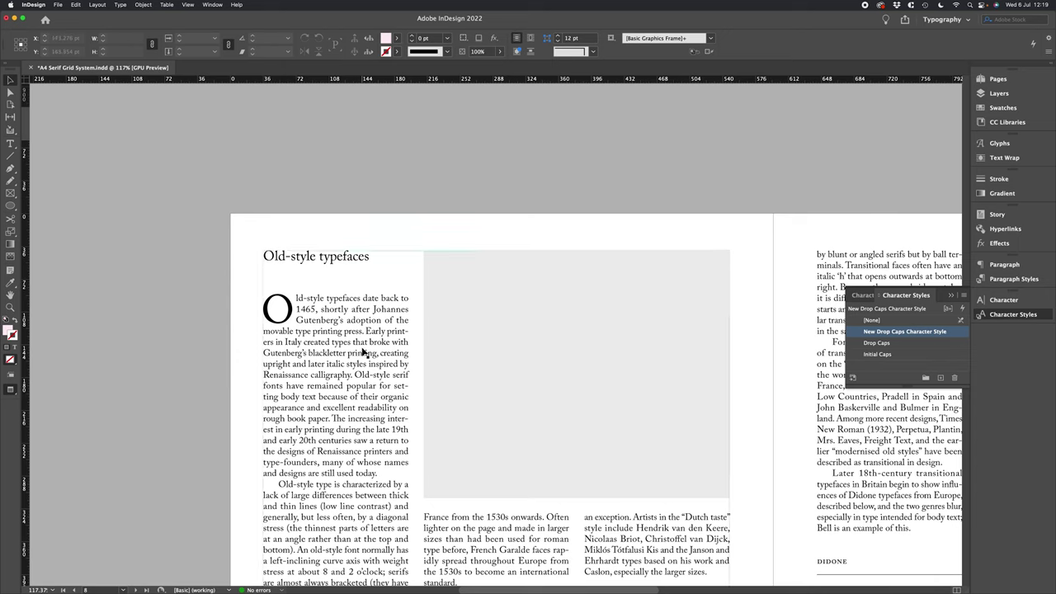
- Select the word 'typefaces' and set it in OpenType All Small Caps
double_click(329, 326)
double_click(341, 298)
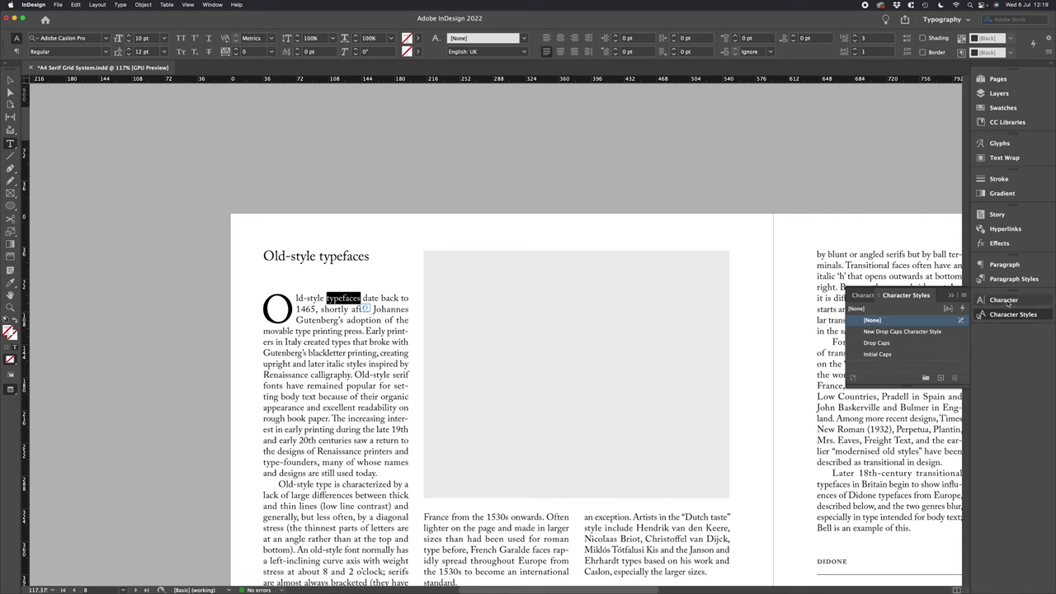
left_click(856, 301)
left_click(964, 295)
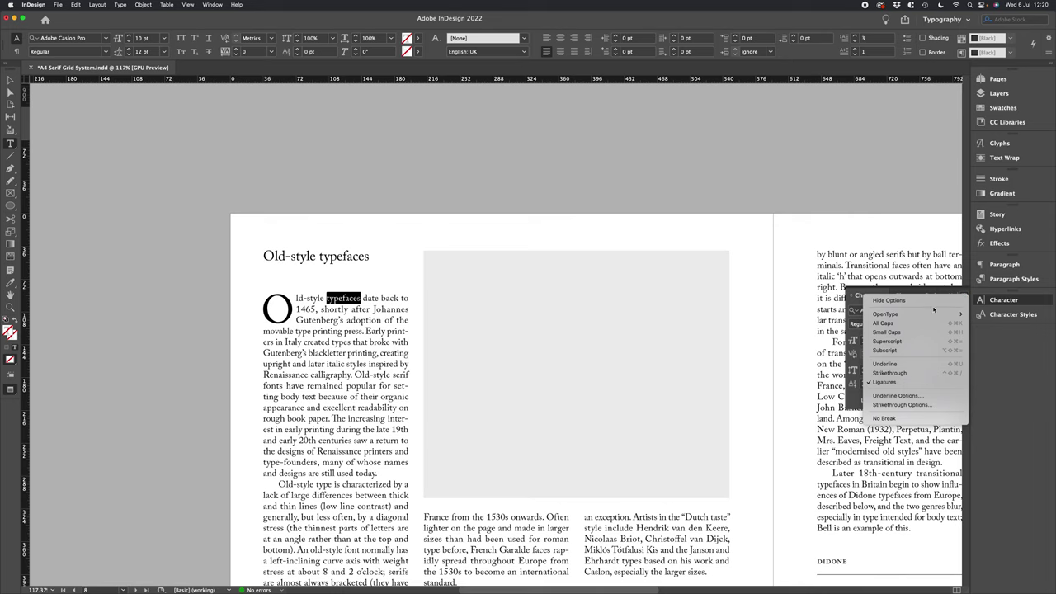
mouse_move(931, 316)
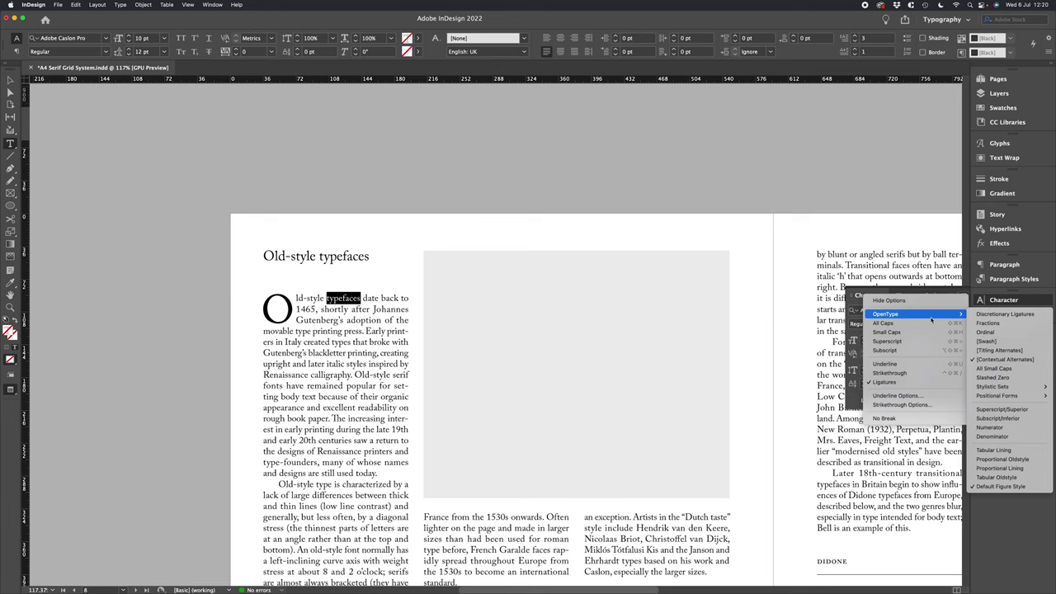
left_click(997, 371)
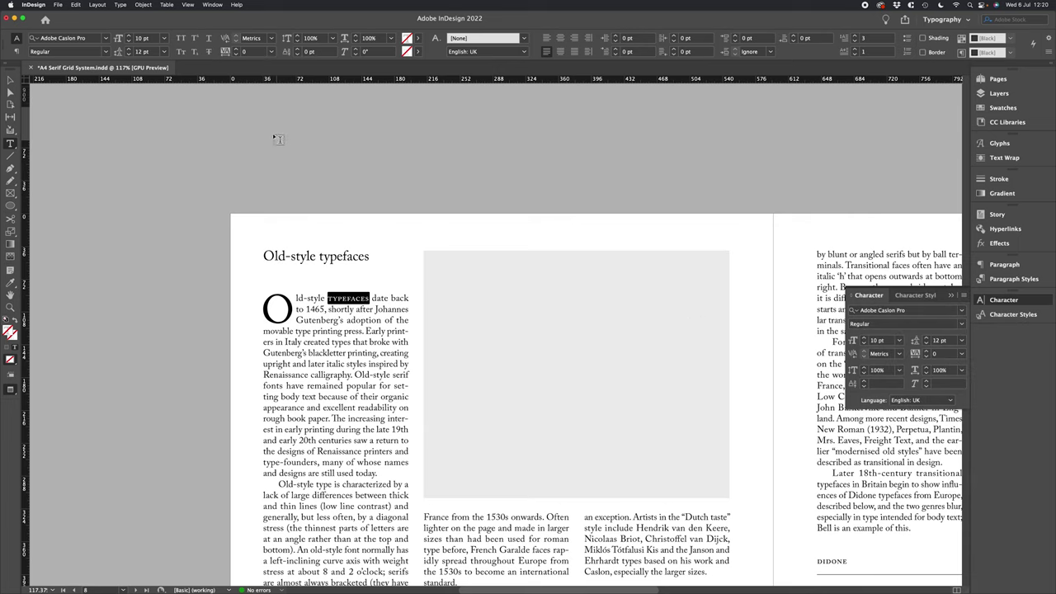
- Give 'typefaces' Optical kerning and a tracking of 25
left_click(271, 39)
left_click(268, 52)
left_click(257, 51)
type("25")
key("Tab")
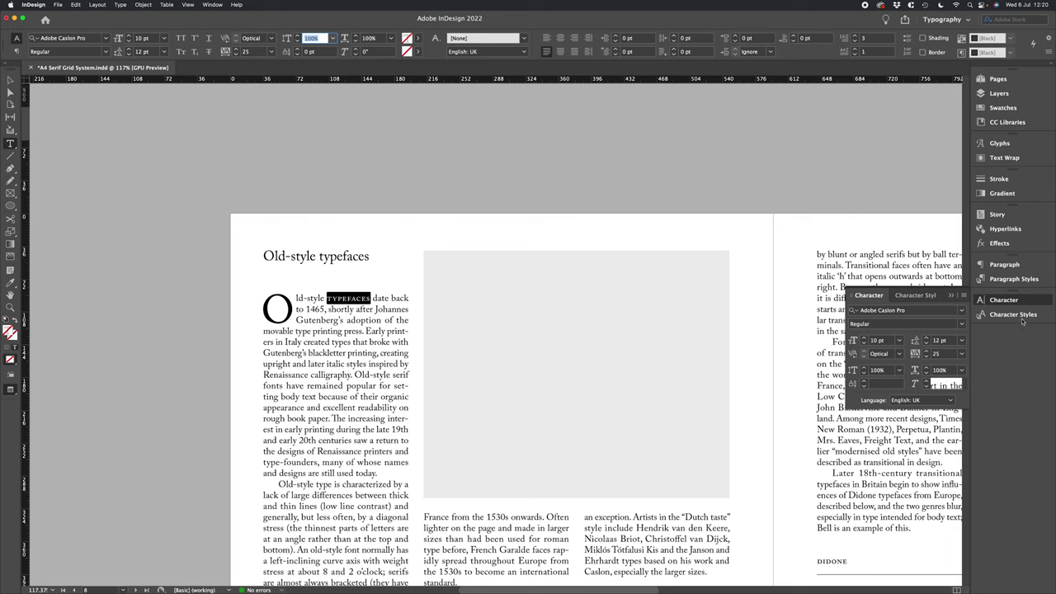
left_click(982, 316)
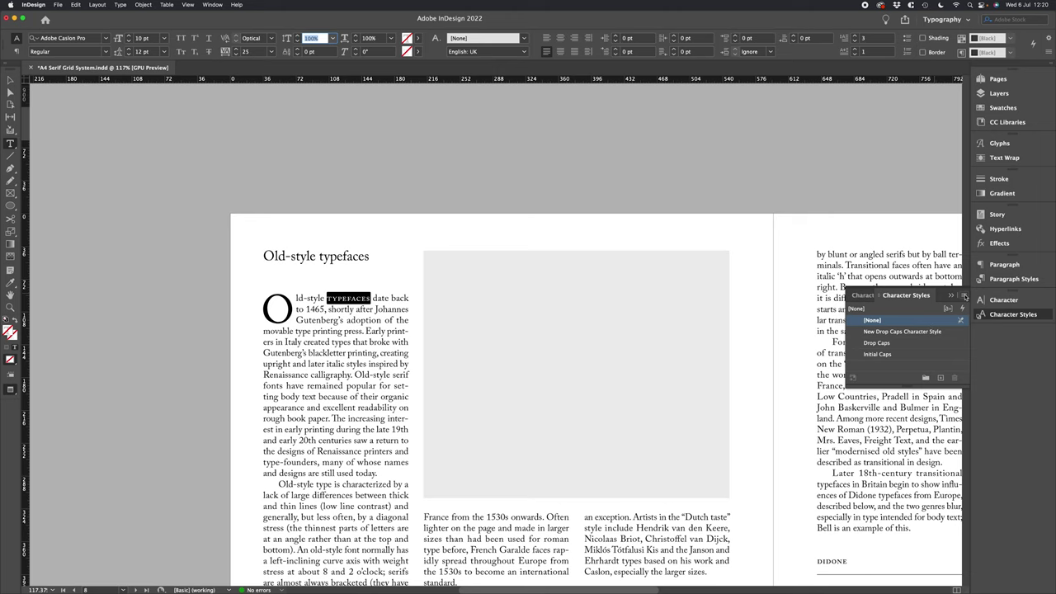
- Create a character style named 'New Initial Caps Character Style' from the panel menu
left_click(964, 296)
left_click(875, 302)
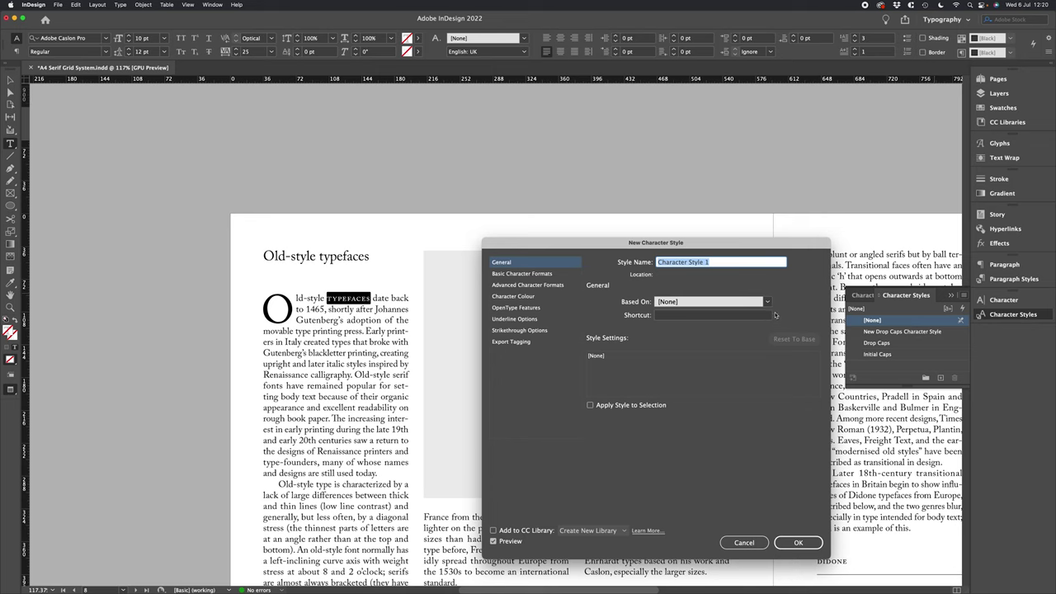
left_click(727, 264)
triple_click(727, 264)
type("New Initial Caps Character Styl")
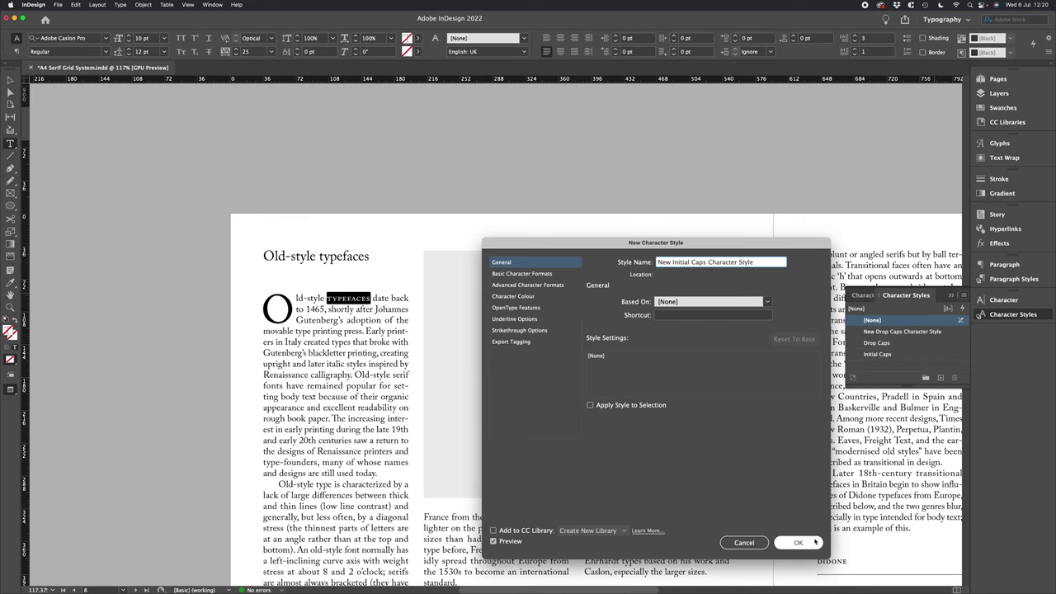
left_click(788, 542)
key("Left")
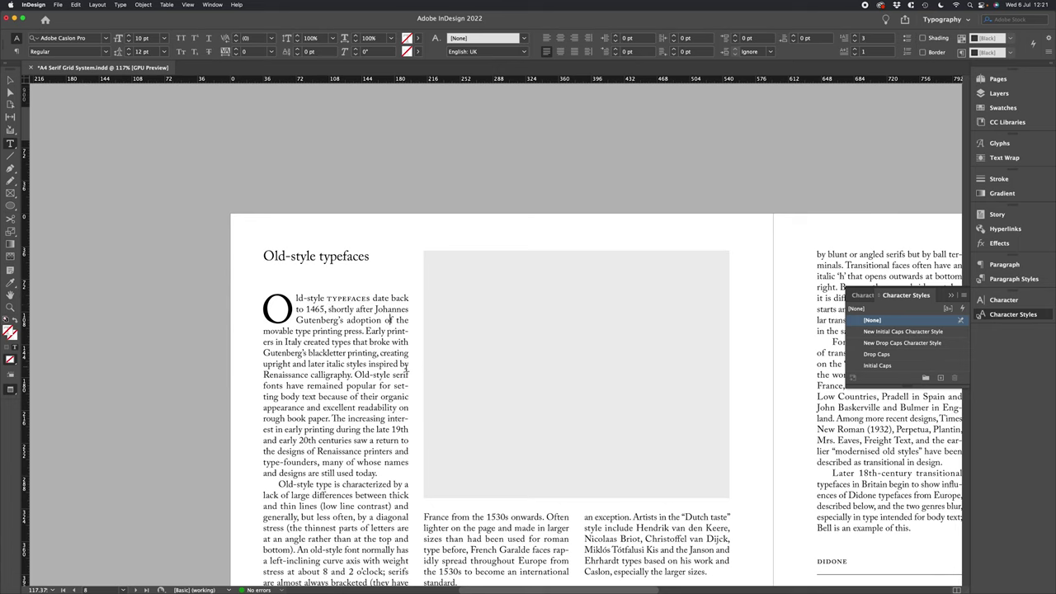
- Select the paragraph's opening lines and open 10/12 New Drop Cap Paragraph Style's settings
left_click_drag(379, 299, 342, 298)
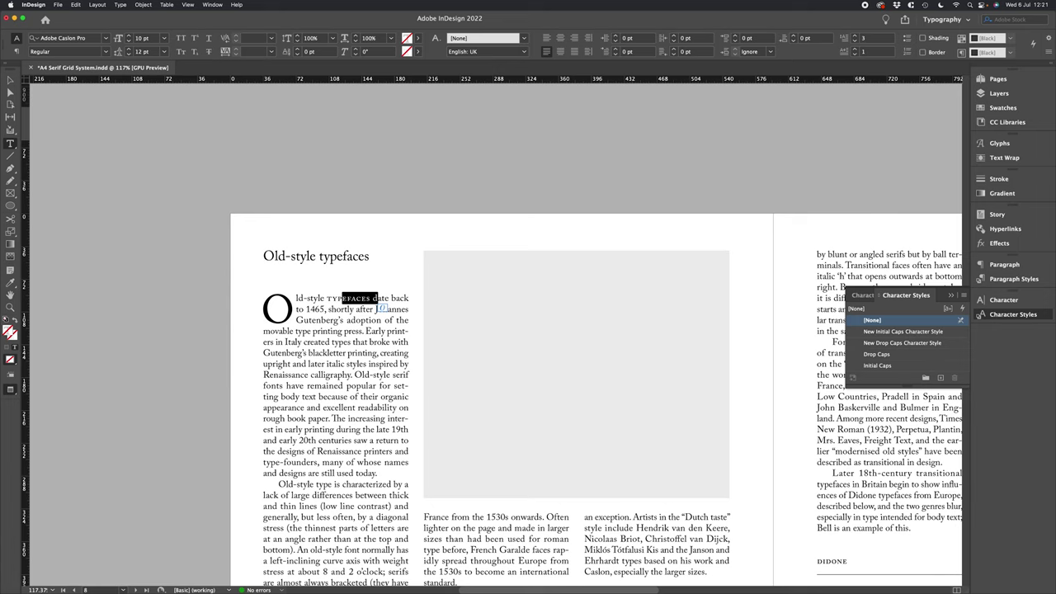
left_click_drag(361, 364, 262, 297)
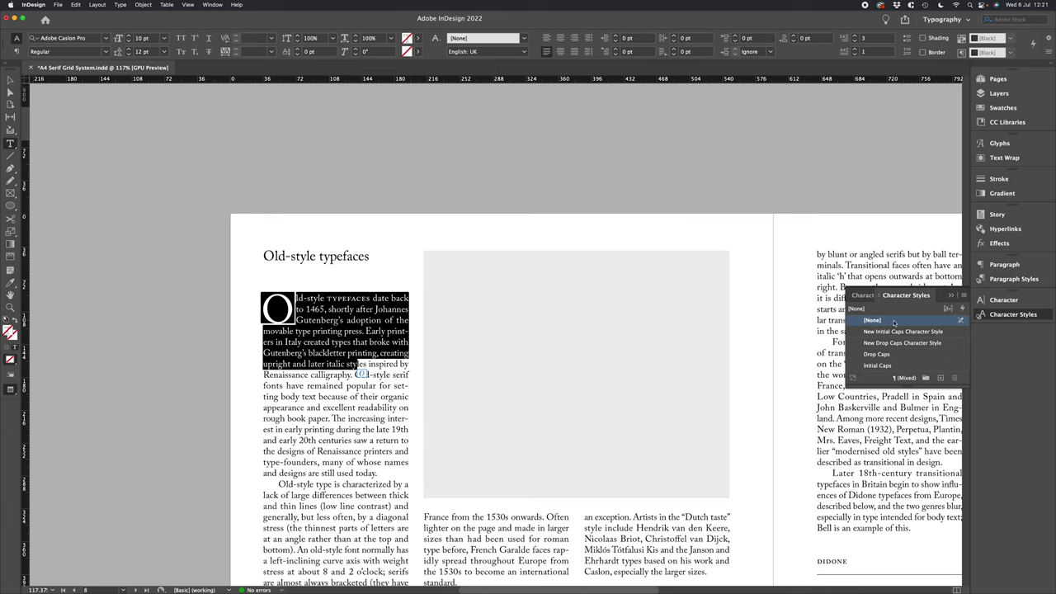
left_click(1013, 279)
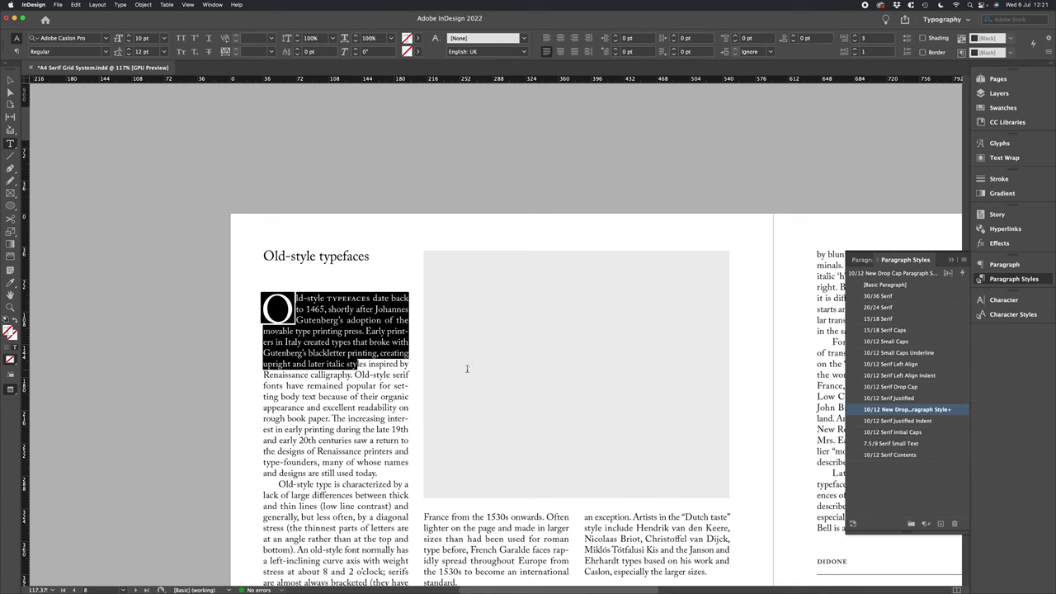
double_click(854, 411)
left_click_drag(606, 213, 496, 223)
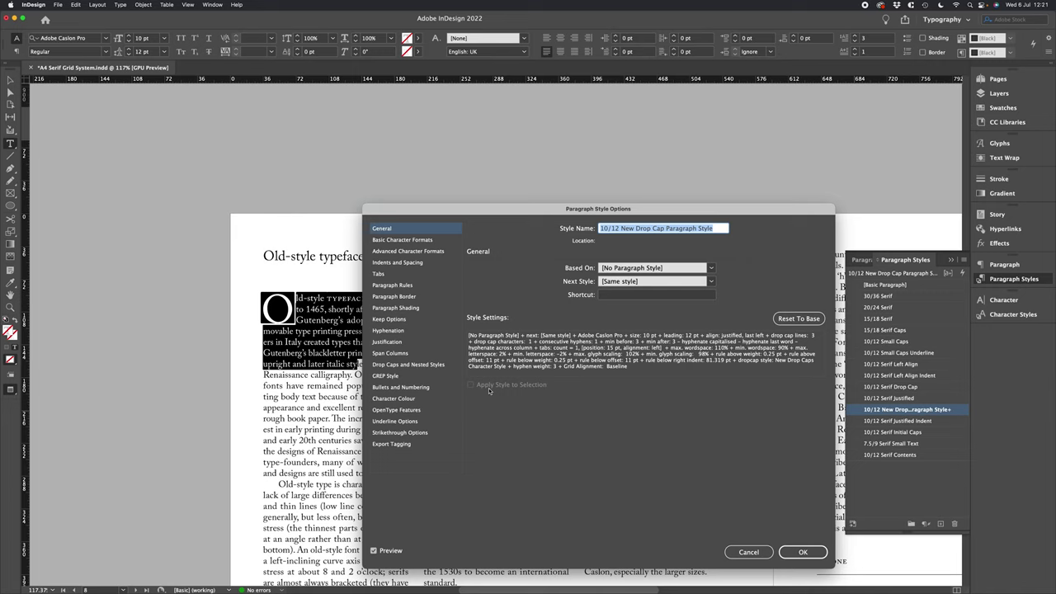
- Add a nested style applying New Initial Caps Character Style through 3 Words, and confirm the paragraph style
left_click(432, 365)
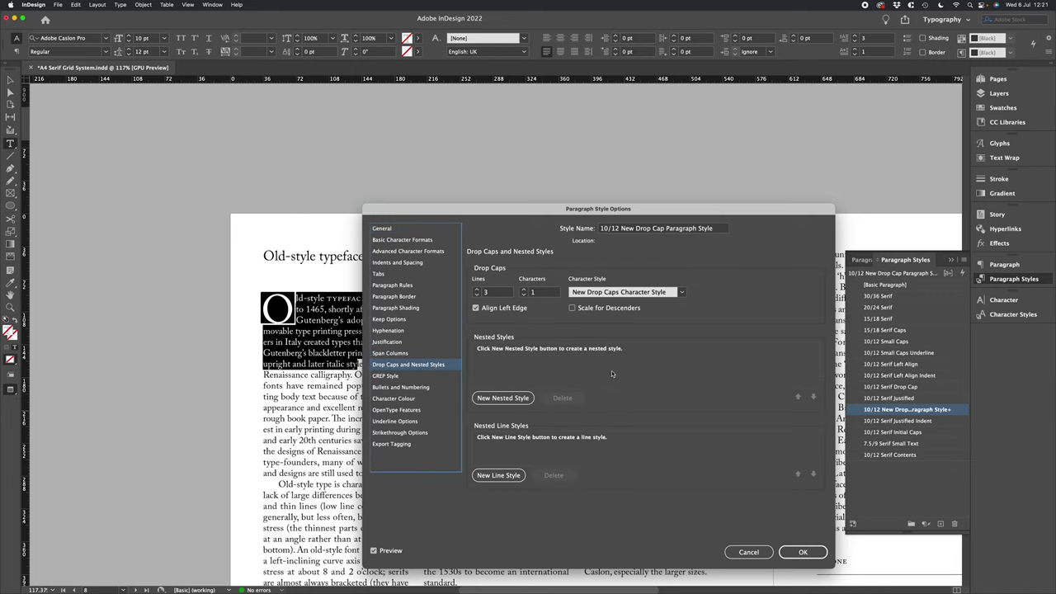
left_click(523, 398)
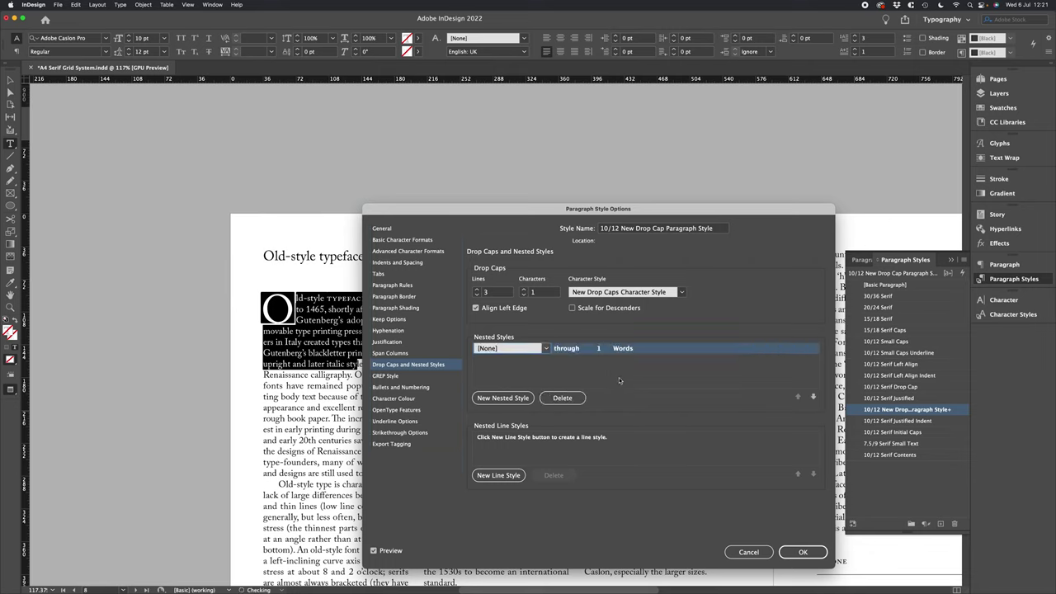
left_click(545, 348)
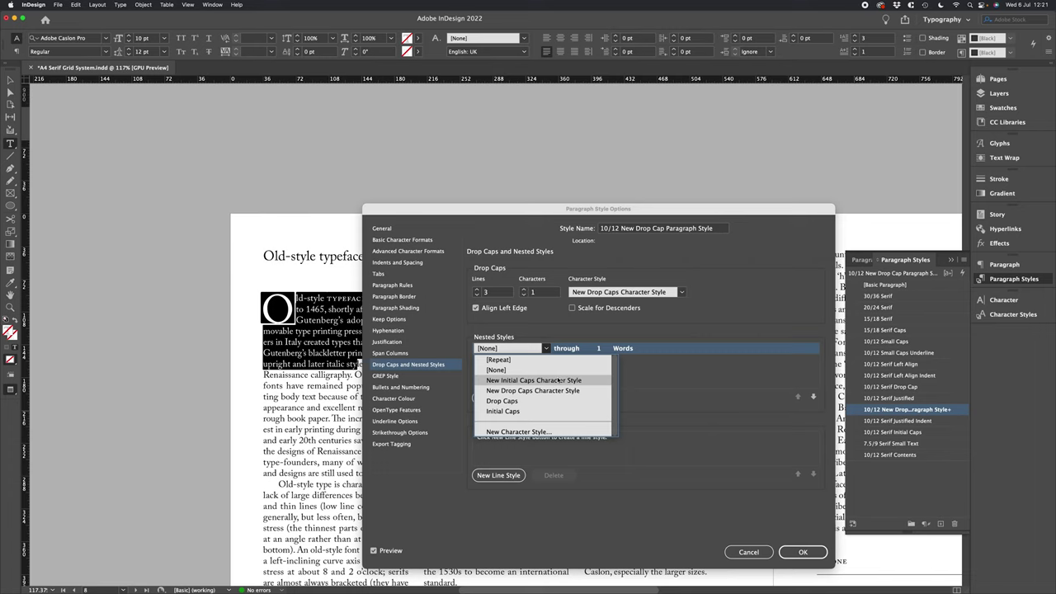
left_click(559, 380)
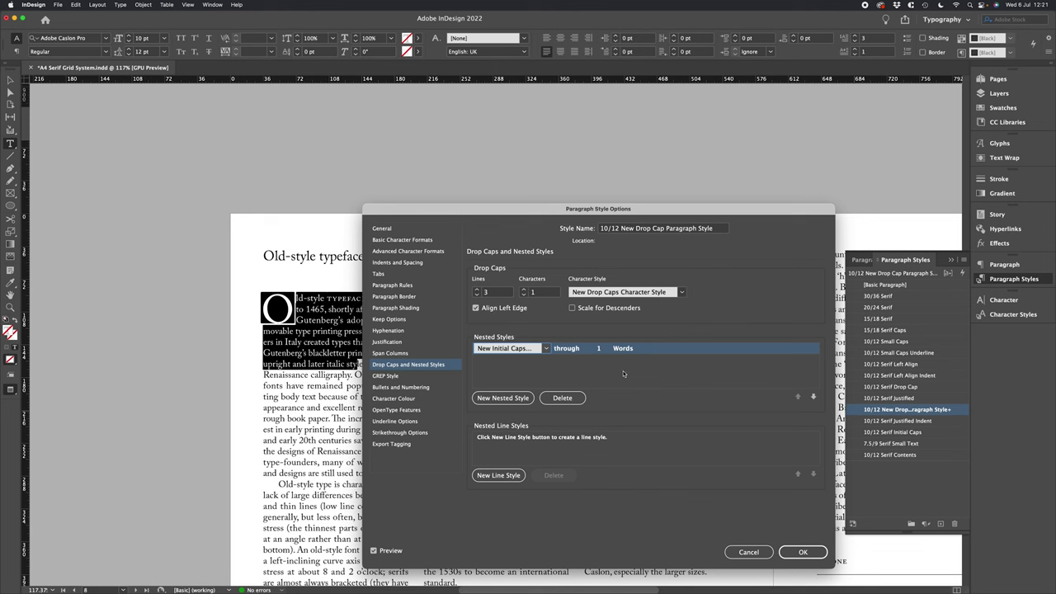
left_click(623, 374)
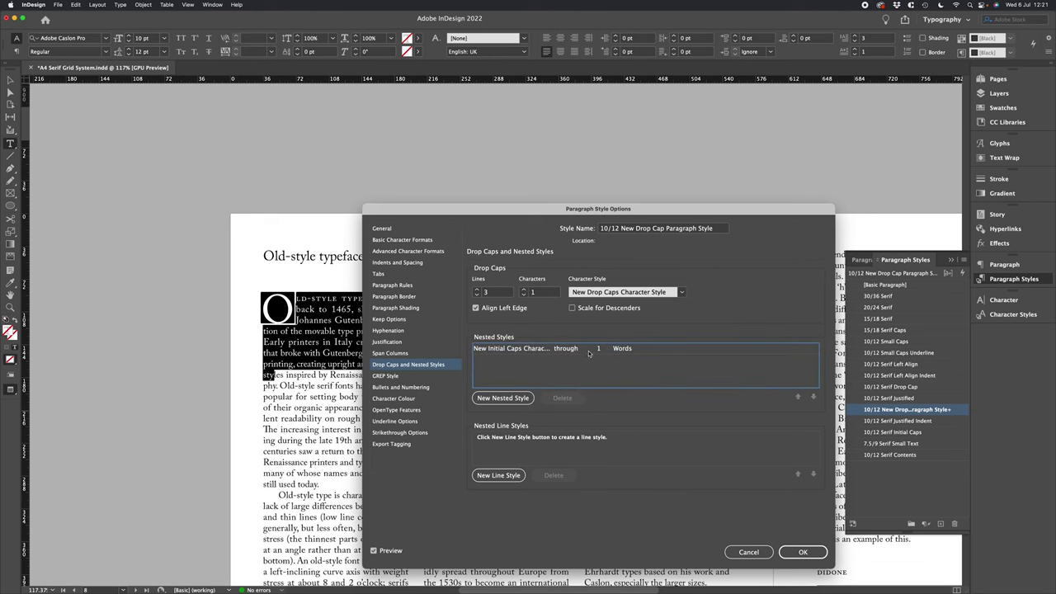
left_click(599, 349)
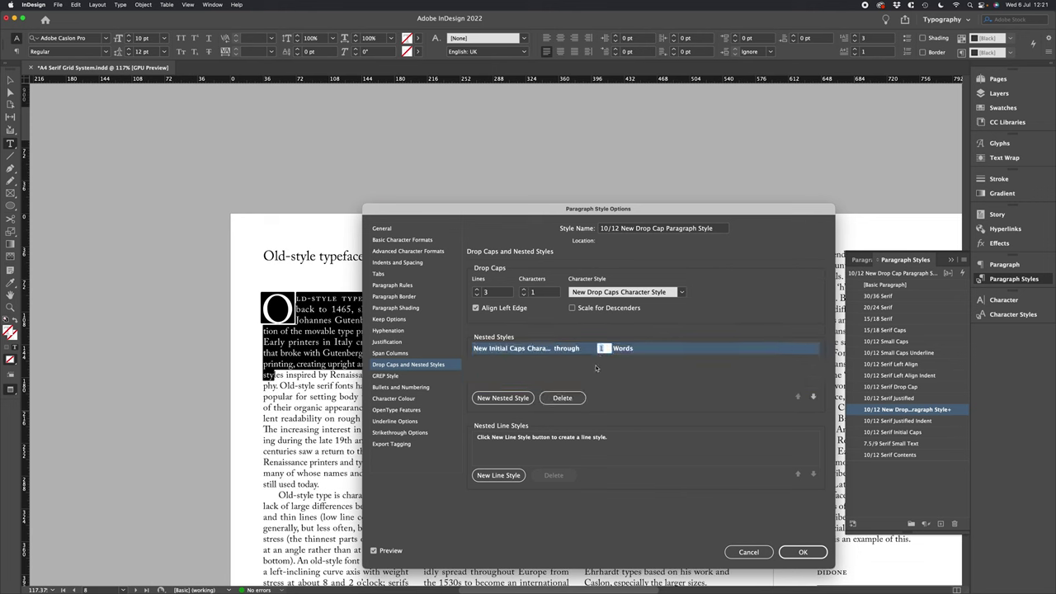
type("3")
left_click_drag(528, 215, 610, 215)
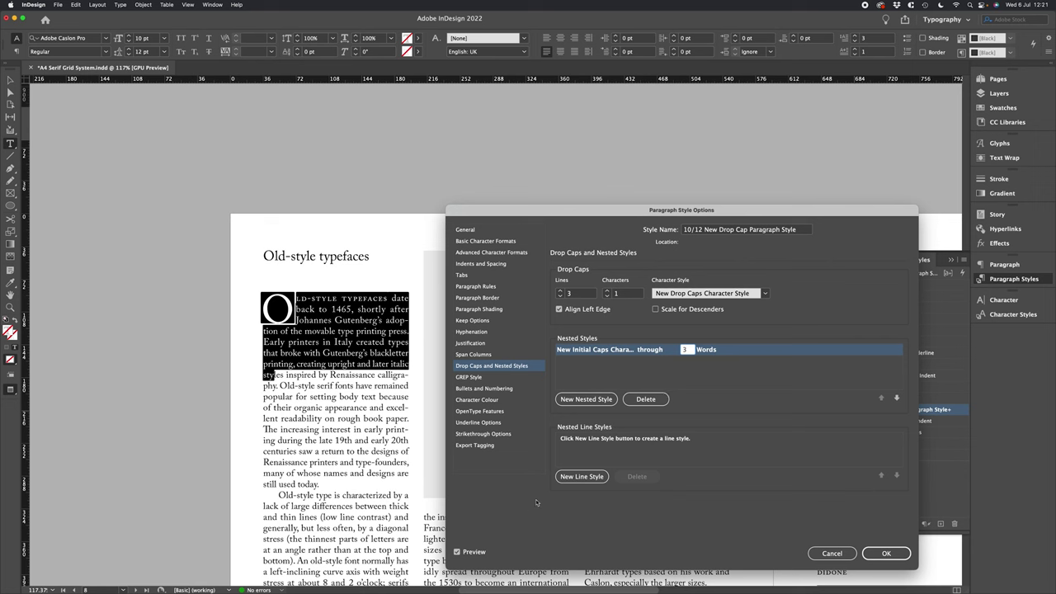
left_click(484, 550)
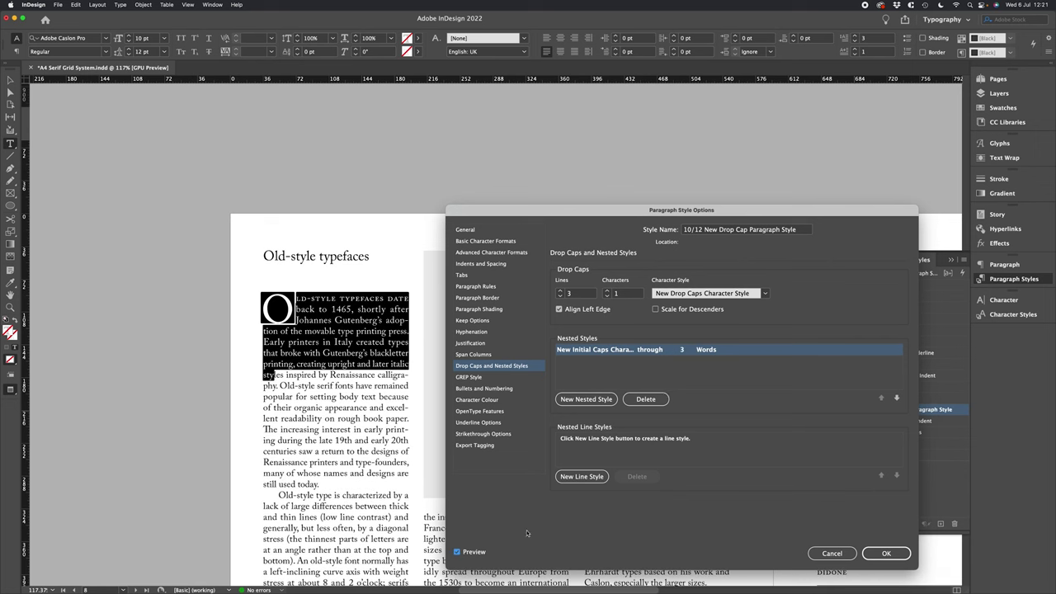
left_click(886, 553)
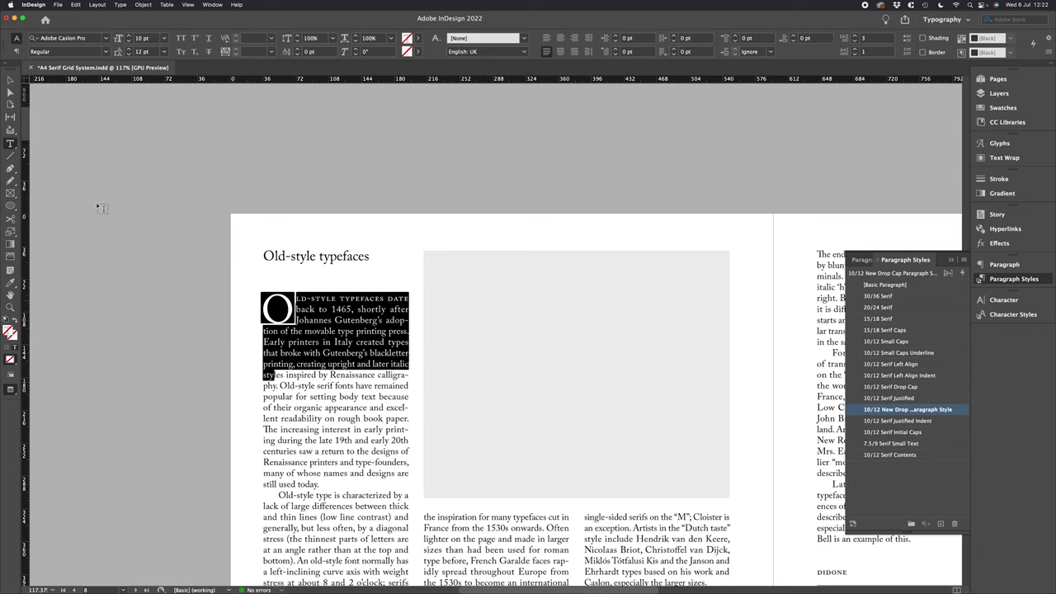
key("Escape")
left_click(140, 232)
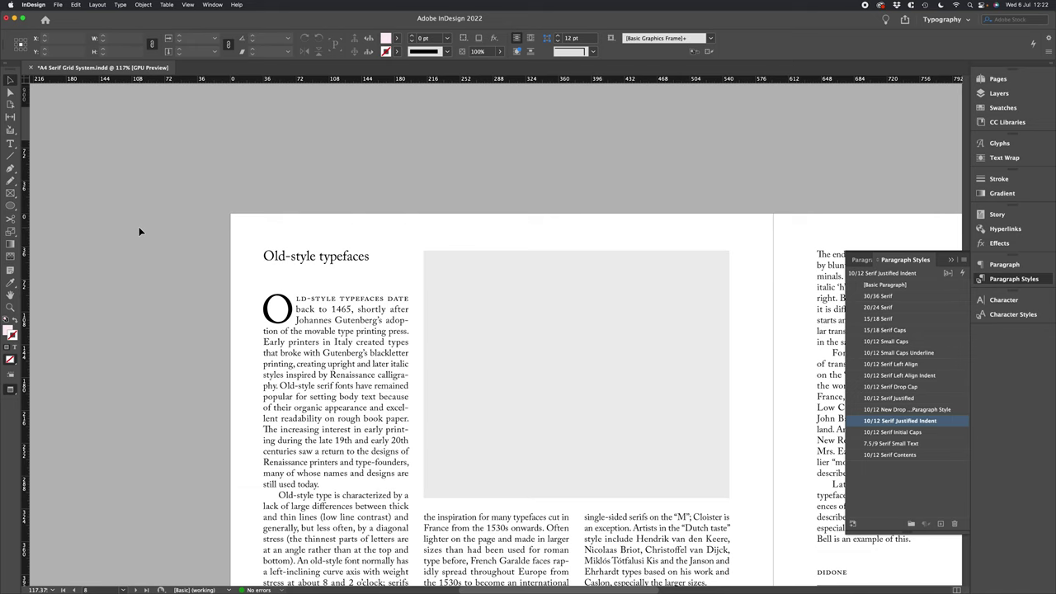
scroll(212, 299, "down", 1)
scroll(212, 299, "right", 1)
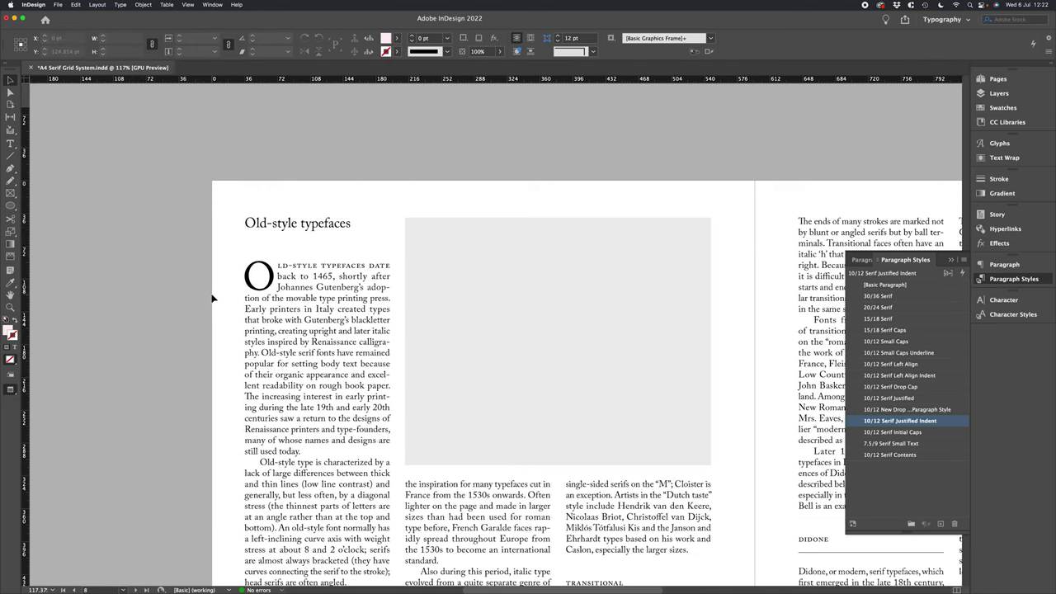
key("super+minus")
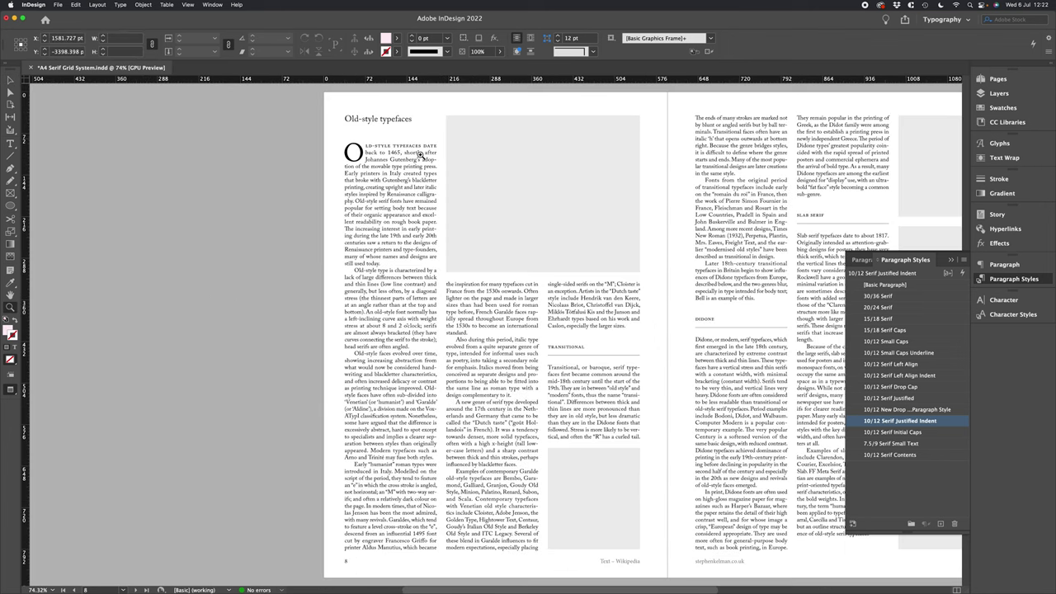
left_click_drag(377, 151, 465, 200)
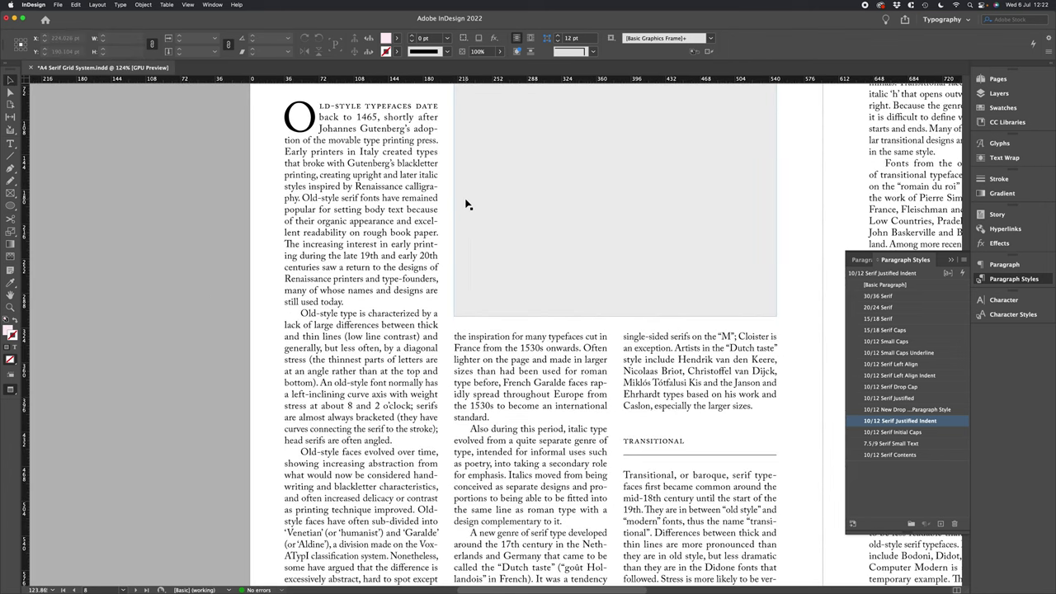
scroll(459, 189, "up", 2)
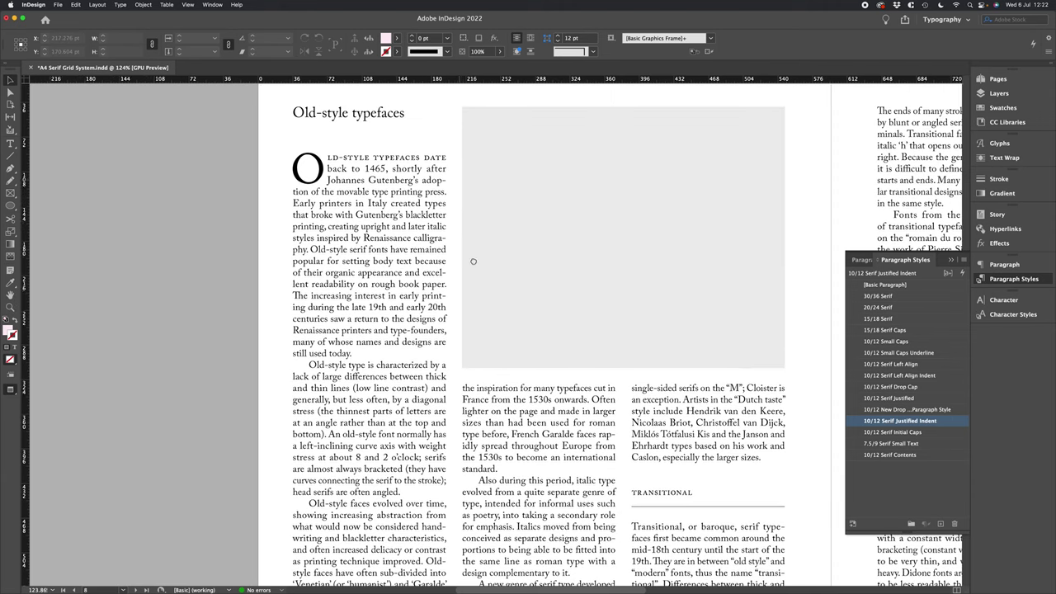